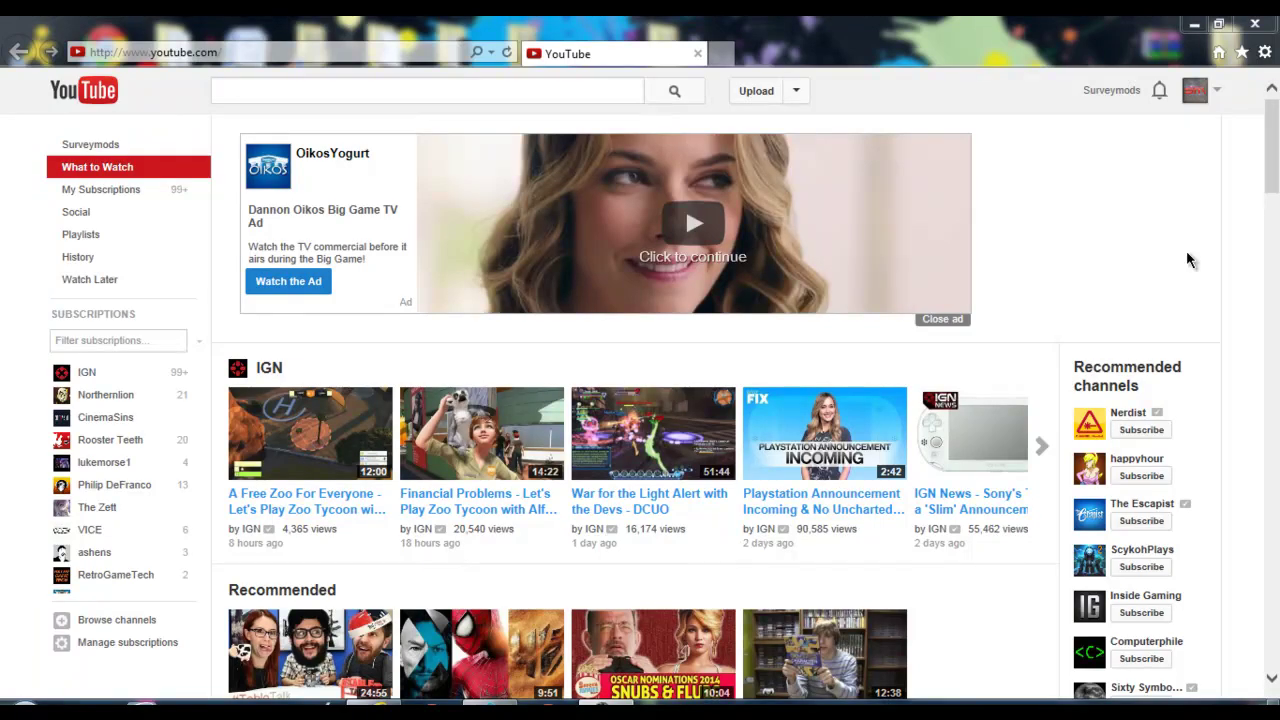
Go to Video Manager and open 'New PSvita Exploited game! 3.01' for editing
{"action": "left_click", "coordinate": [1198, 100]}
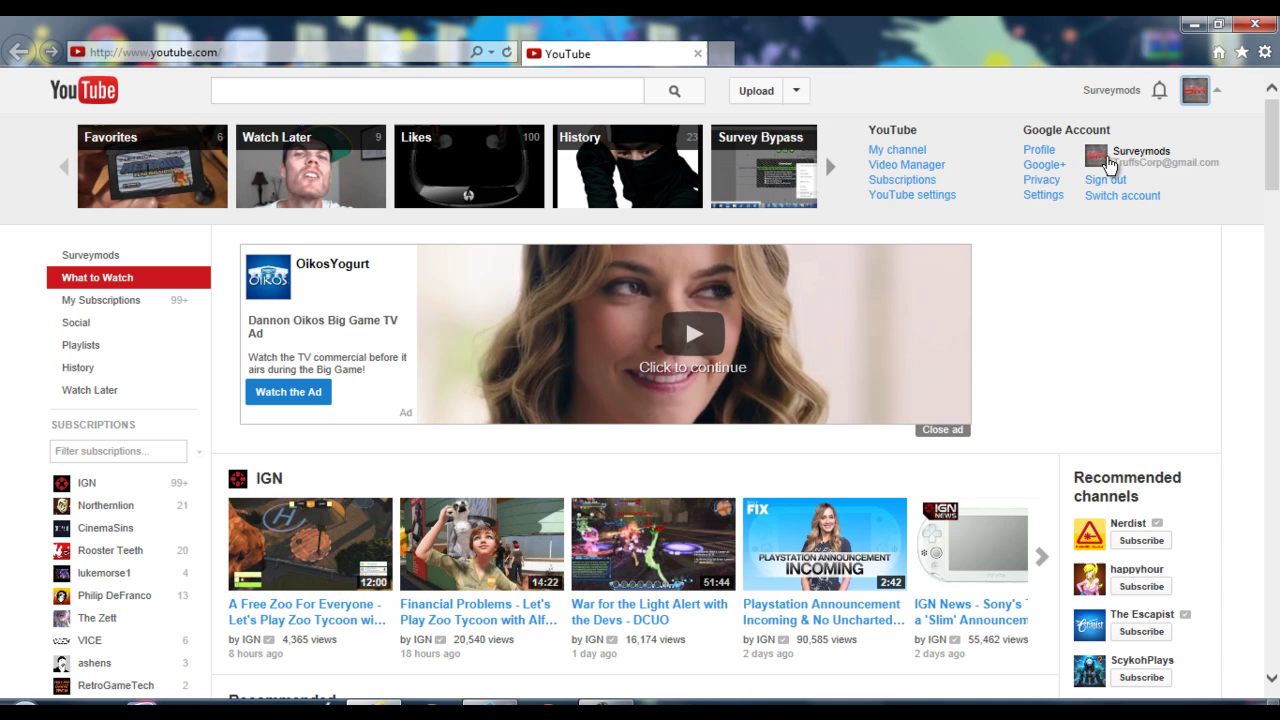
{"action": "left_click", "coordinate": [940, 172]}
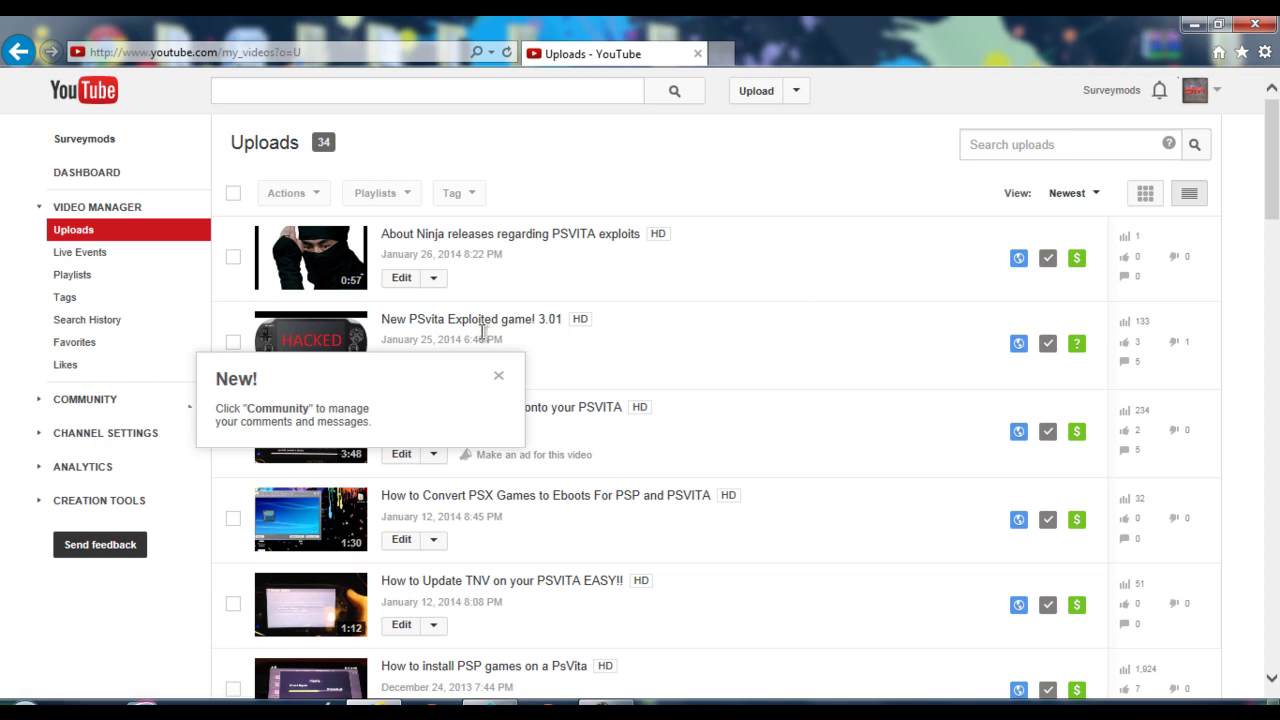
{"action": "left_click", "coordinate": [497, 377]}
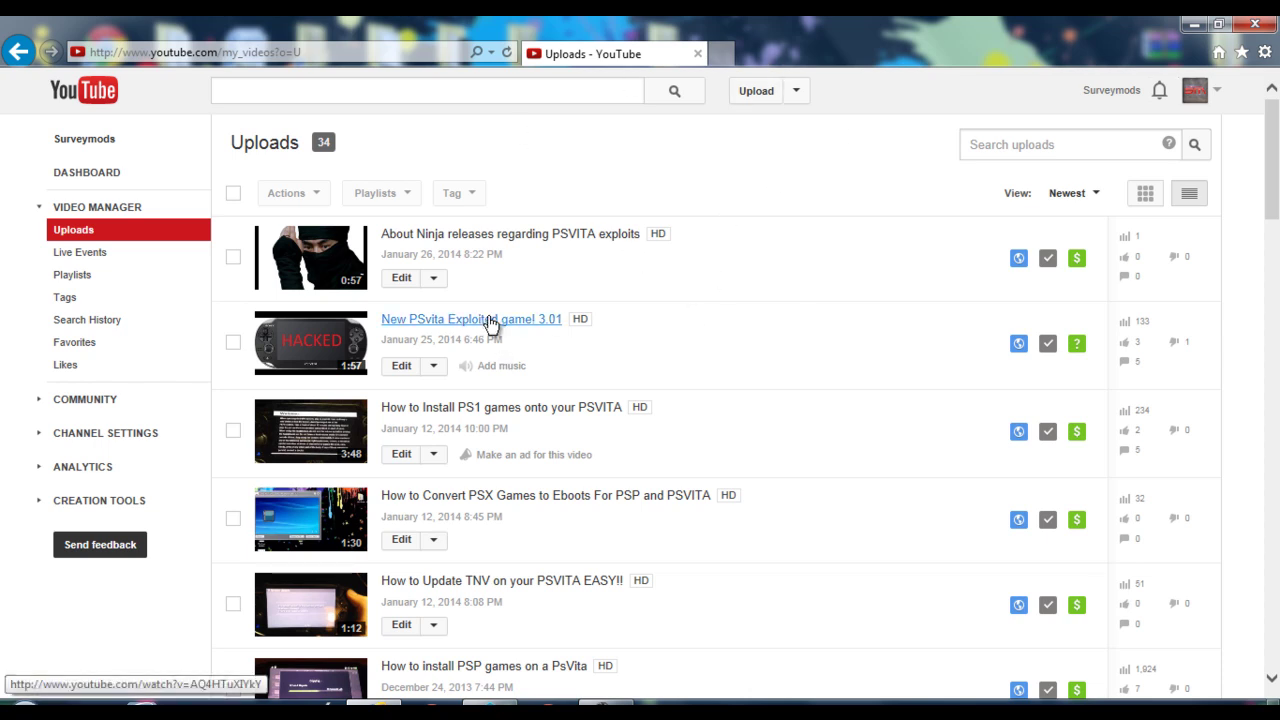
{"action": "left_click", "coordinate": [393, 372]}
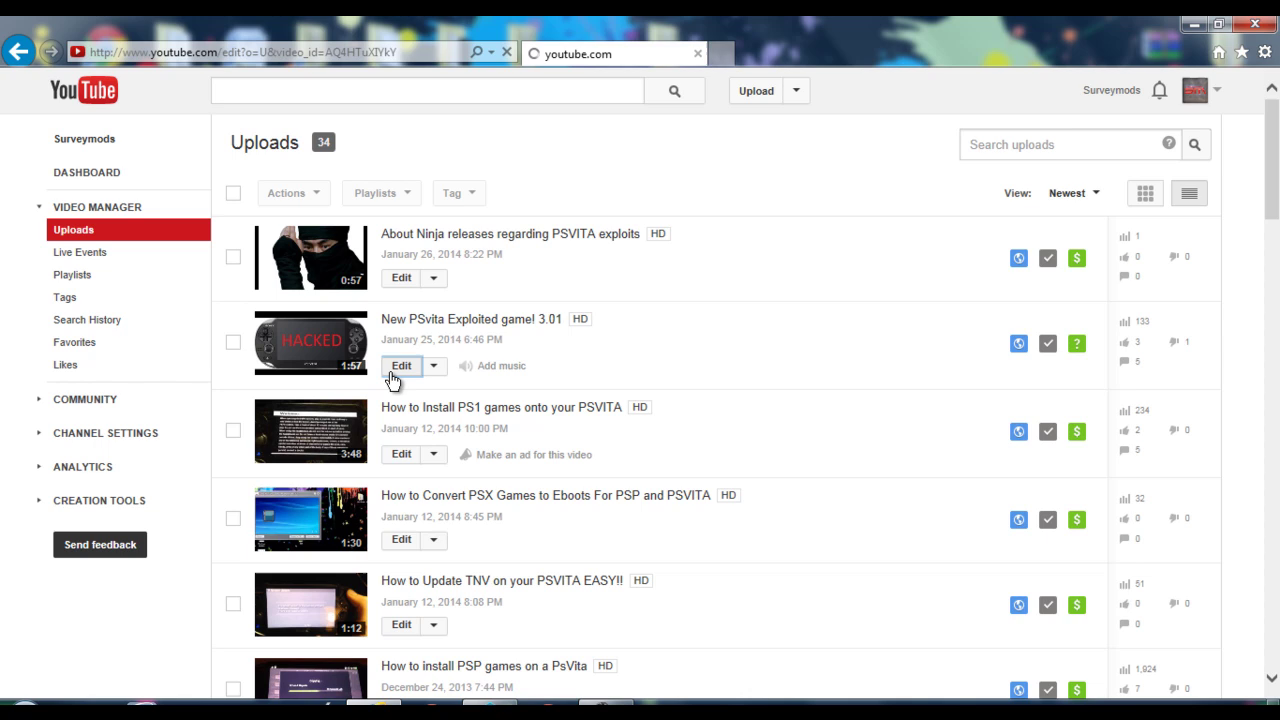
Launch a blank Notepad document and move it clear of the Title field
{"action": "left_click", "coordinate": [20, 712]}
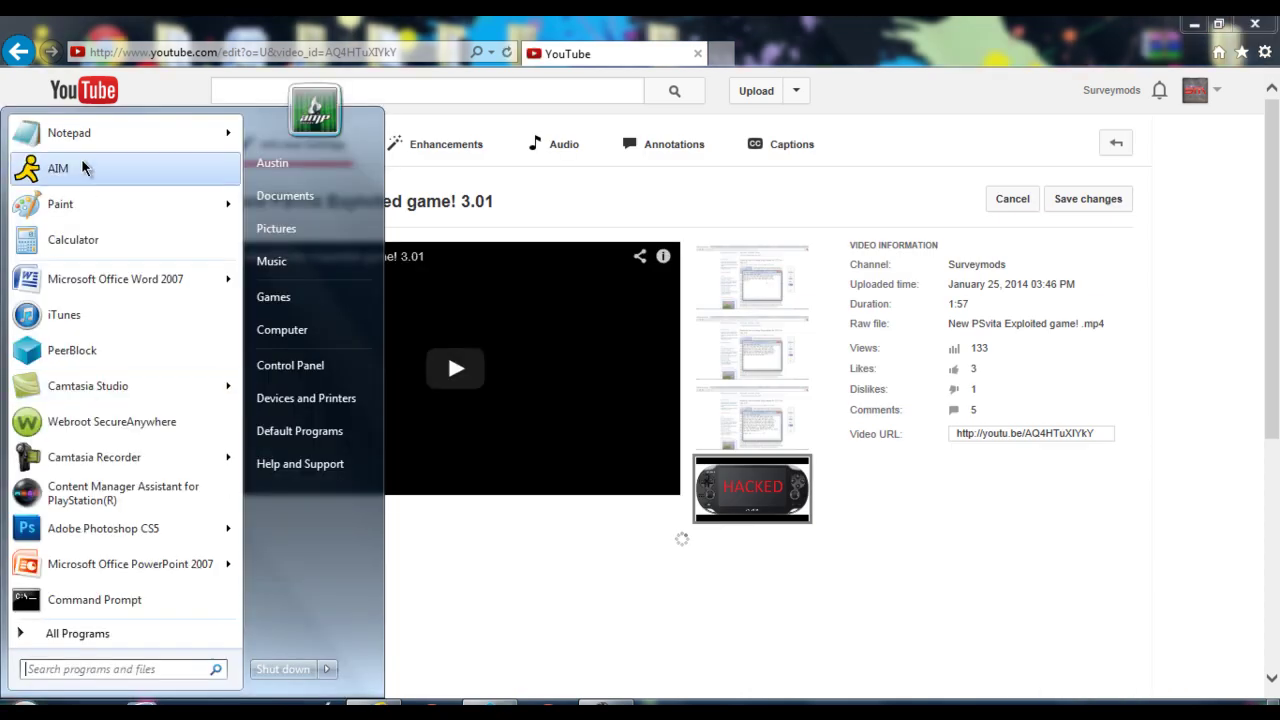
{"action": "left_click", "coordinate": [80, 133]}
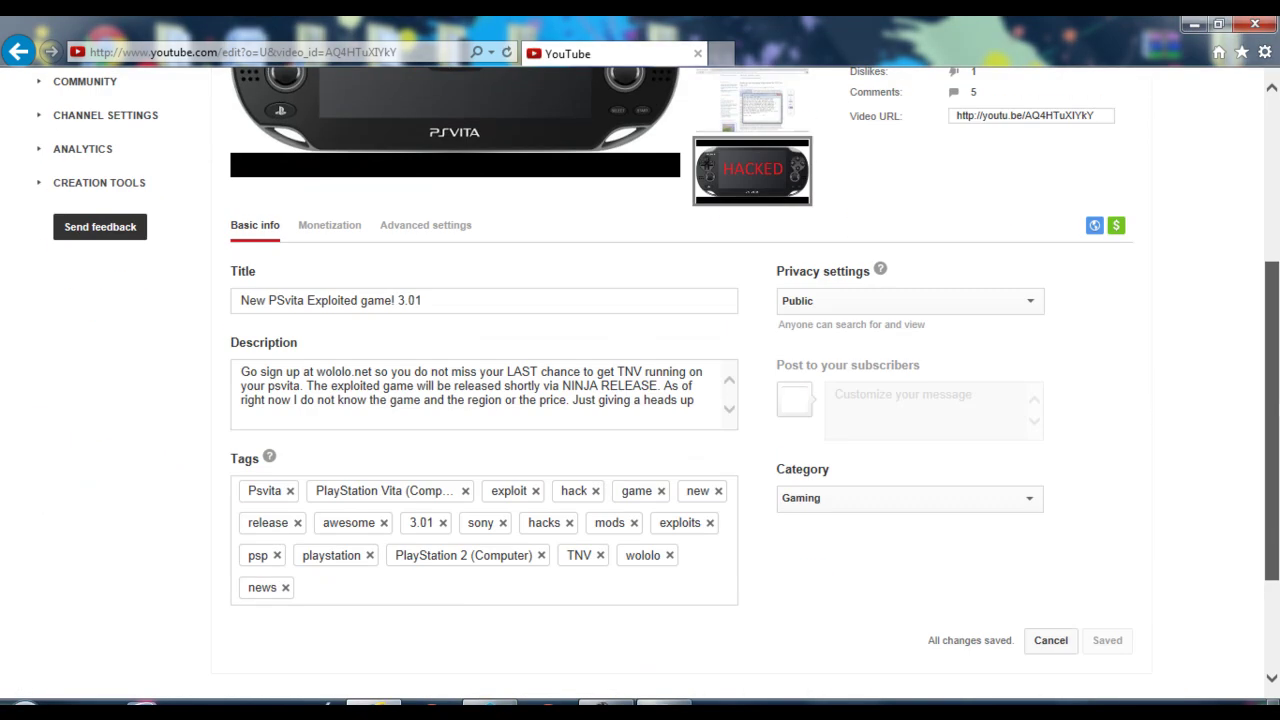
{"action": "scroll", "coordinate": [640, 384], "scroll_direction": "down", "scroll_amount": 1}
{"action": "left_click", "coordinate": [665, 705]}
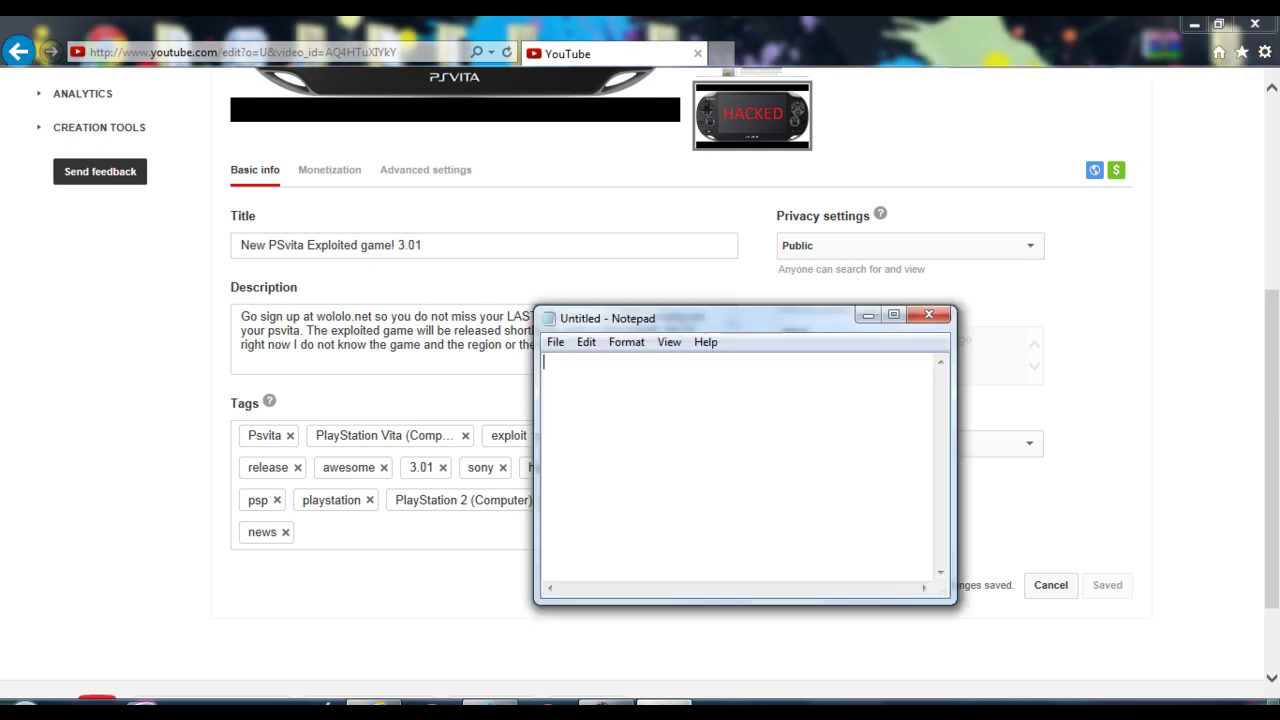
{"action": "left_click_drag", "start_coordinate": [845, 310], "coordinate": [1083, 200]}
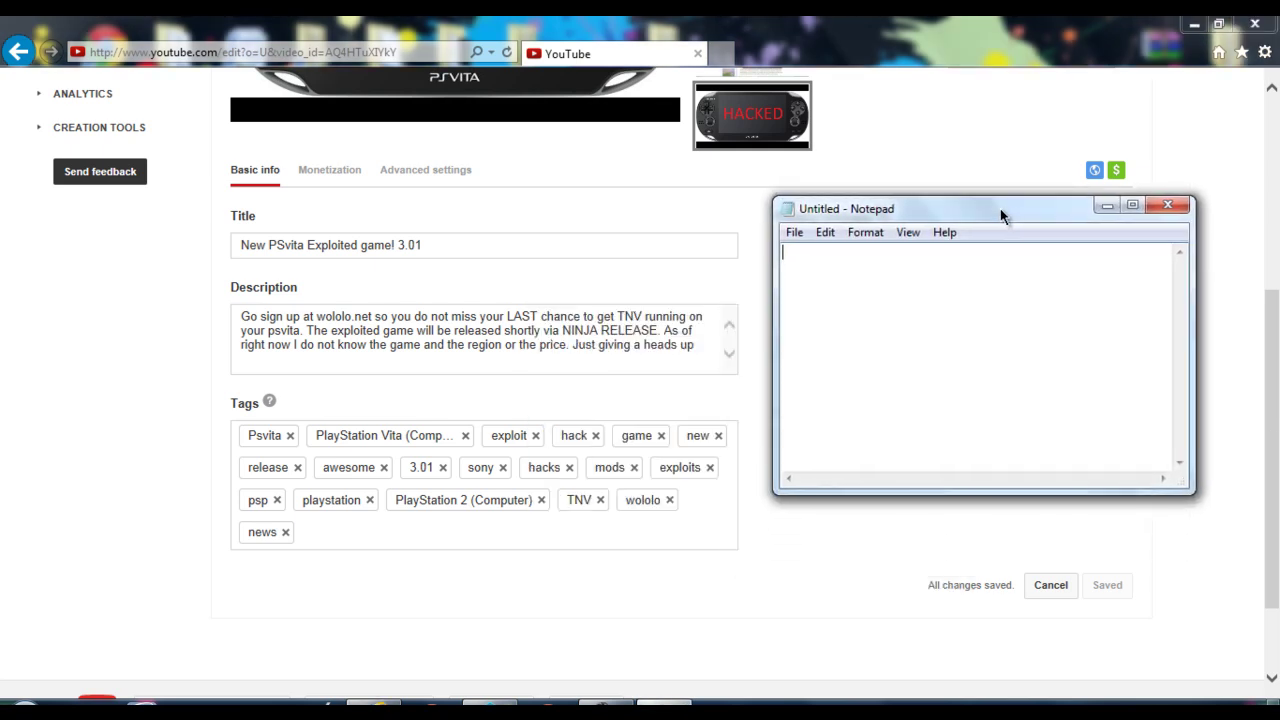
Cut the title 'New PSvita Exploited game! 3.01' from YouTube and paste it into Notepad
{"action": "left_click", "coordinate": [492, 236]}
{"action": "left_click_drag", "start_coordinate": [437, 245], "coordinate": [168, 248]}
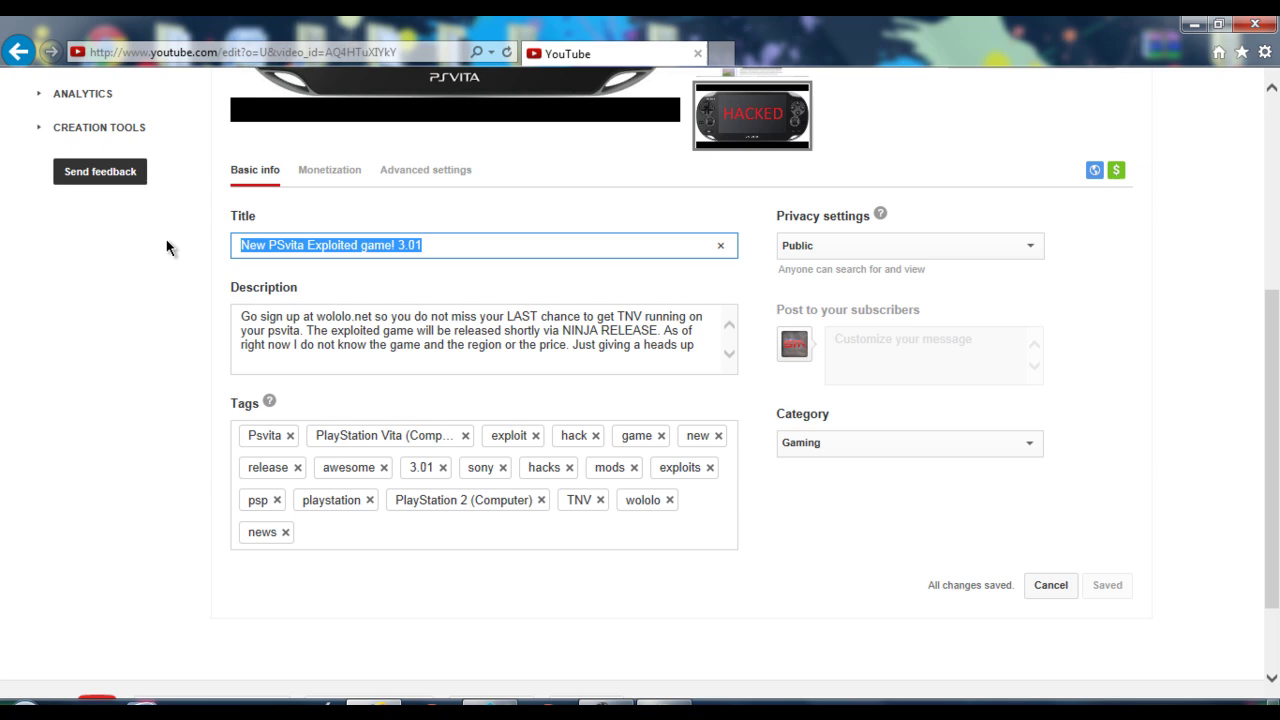
{"action": "right_click", "coordinate": [337, 250]}
{"action": "left_click", "coordinate": [376, 282]}
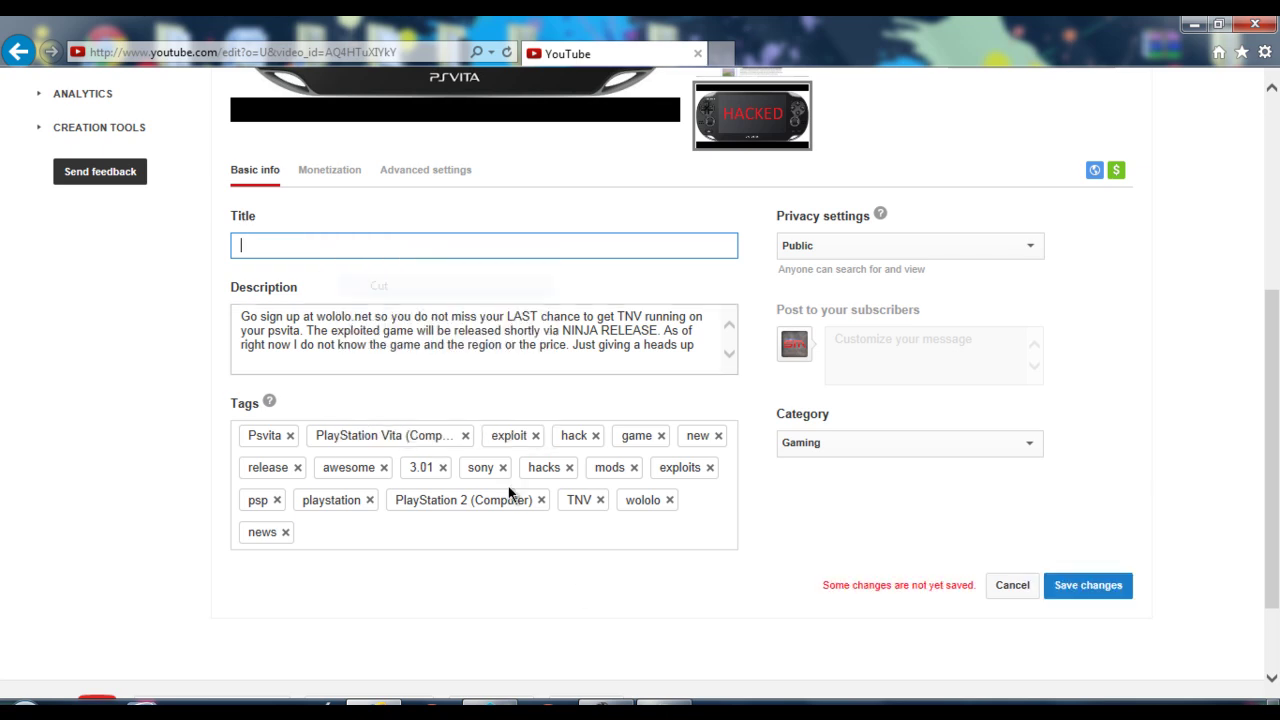
{"action": "key", "text": "alt+Tab"}
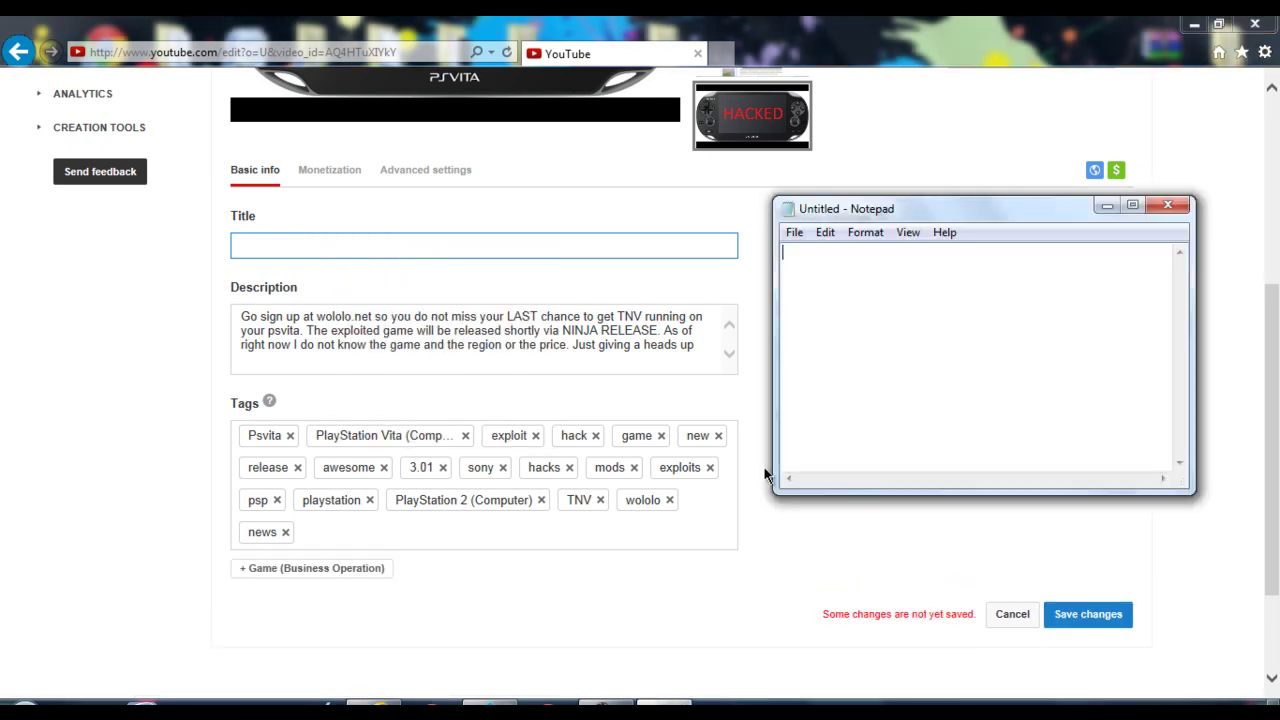
{"action": "right_click", "coordinate": [842, 398]}
{"action": "left_click", "coordinate": [875, 484]}
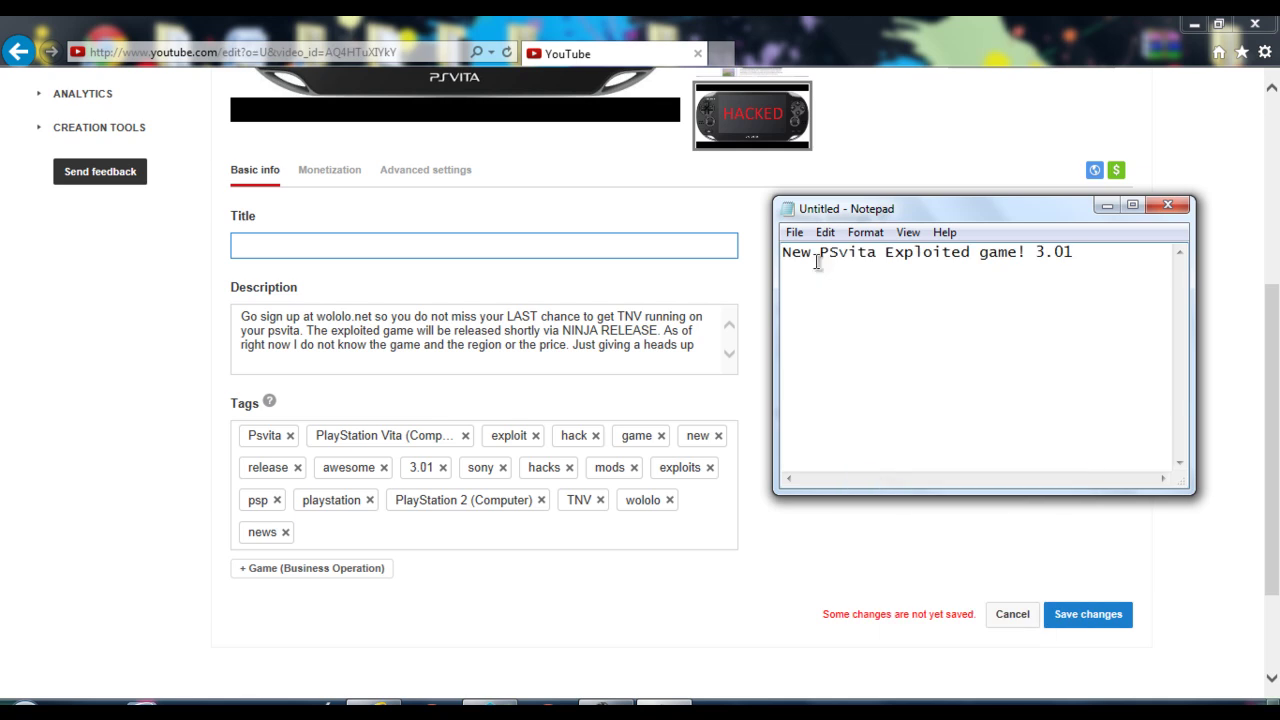
Cut the description starting 'Go sign up at wololo.net…' into Notepad below the title, then minimize Notepad
{"action": "left_click_drag", "start_coordinate": [704, 353], "coordinate": [214, 253]}
{"action": "right_click", "coordinate": [342, 308]}
{"action": "left_click", "coordinate": [380, 349]}
{"action": "key", "text": "alt+Tab"}
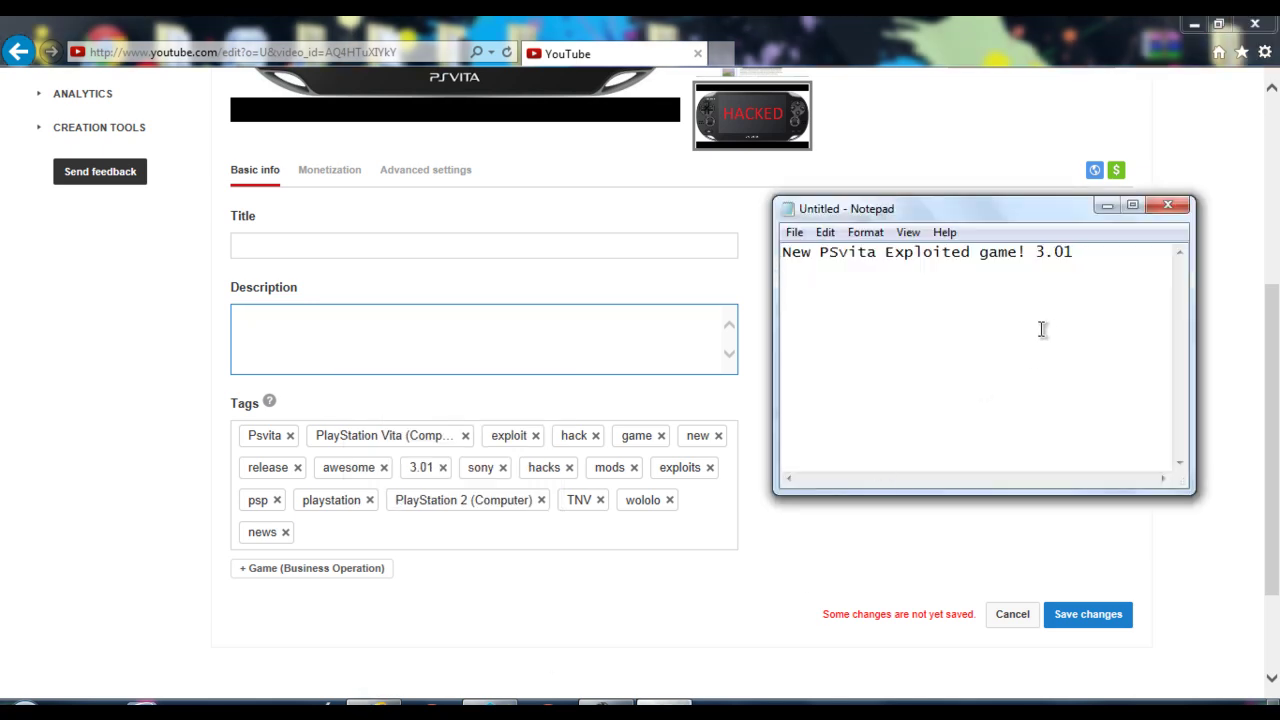
{"action": "right_click", "coordinate": [1005, 367]}
{"action": "left_click", "coordinate": [1056, 449]}
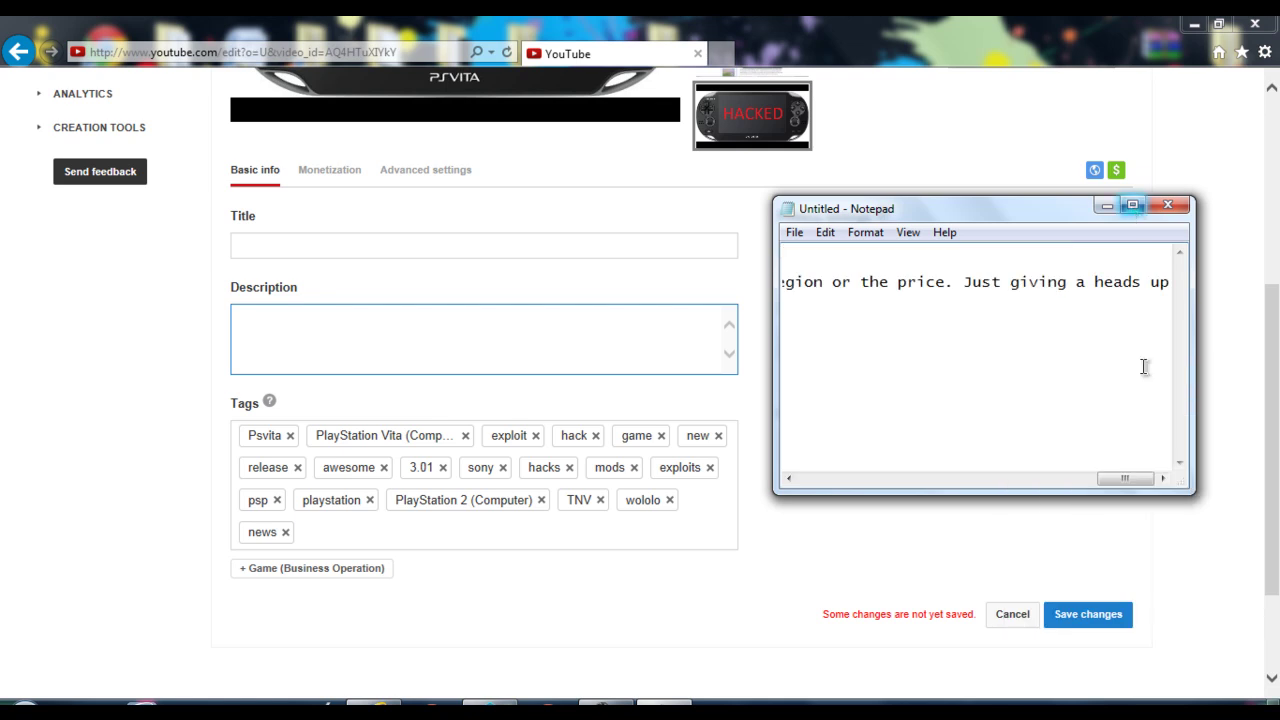
{"action": "left_click_drag", "start_coordinate": [1110, 477], "coordinate": [809, 471]}
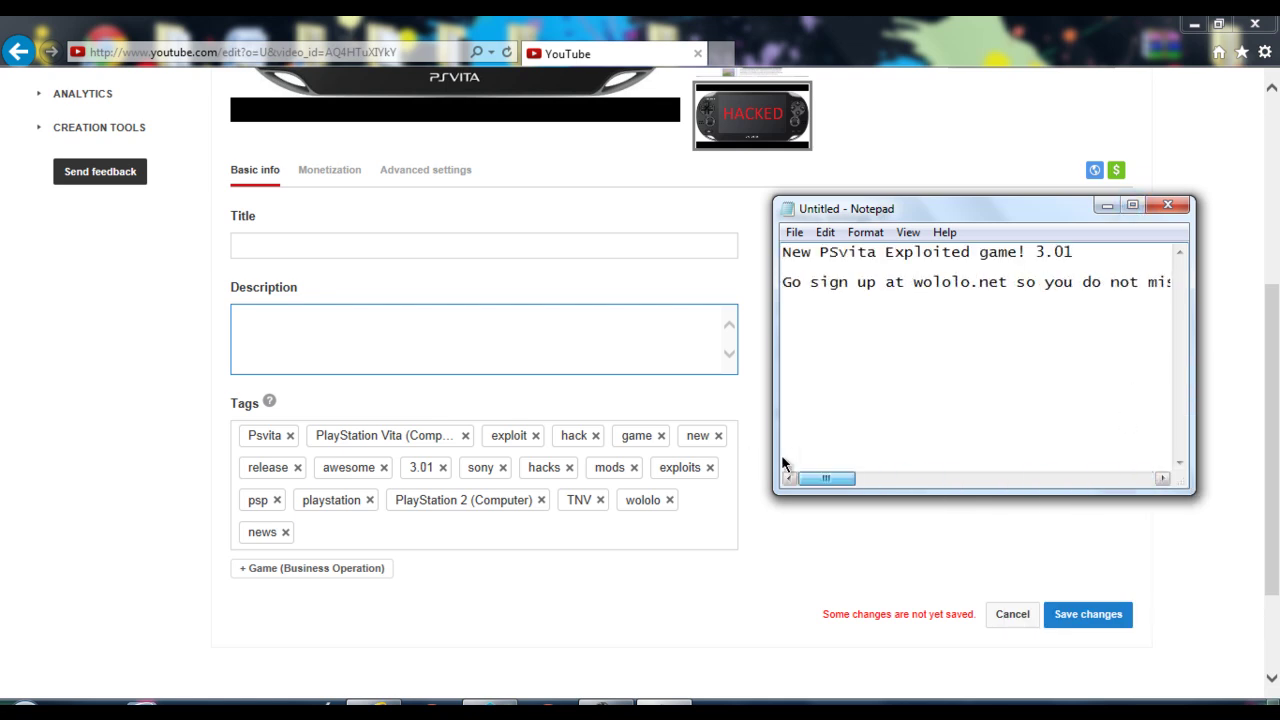
{"action": "left_click", "coordinate": [1106, 205]}
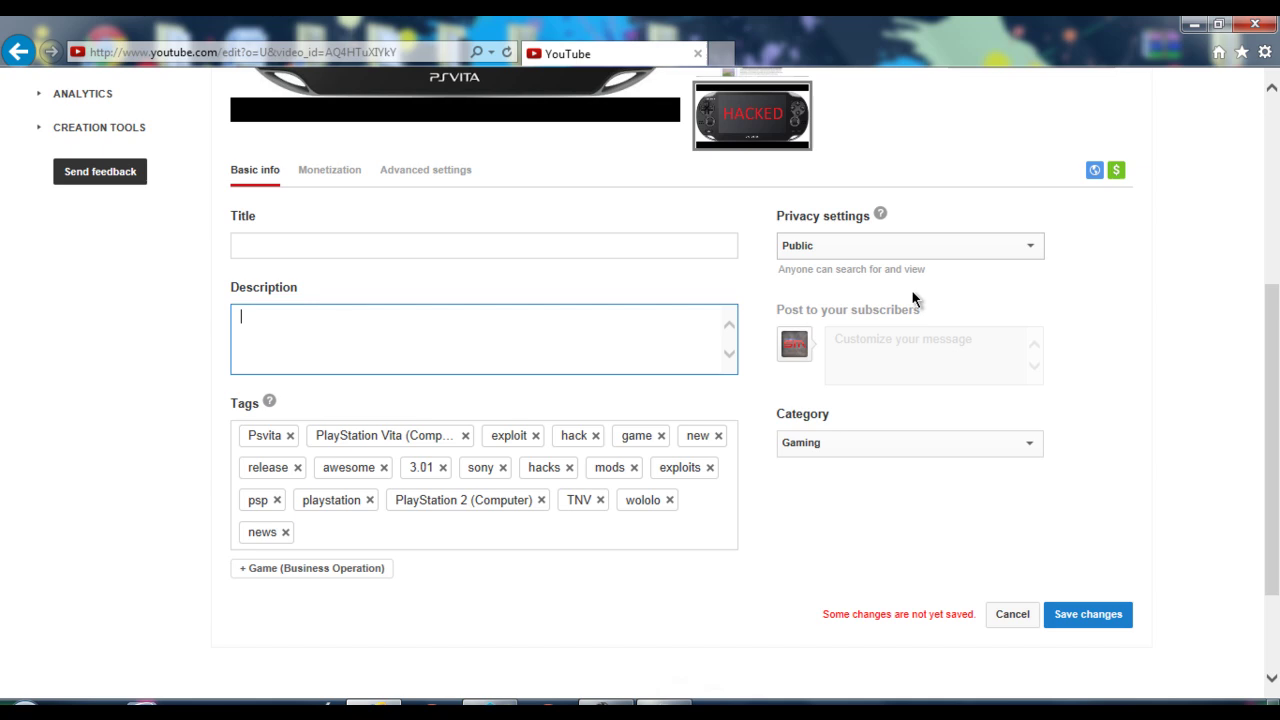
Backspace through the Tags box, starting with 'news', until no tags remain
{"action": "left_click", "coordinate": [411, 536]}
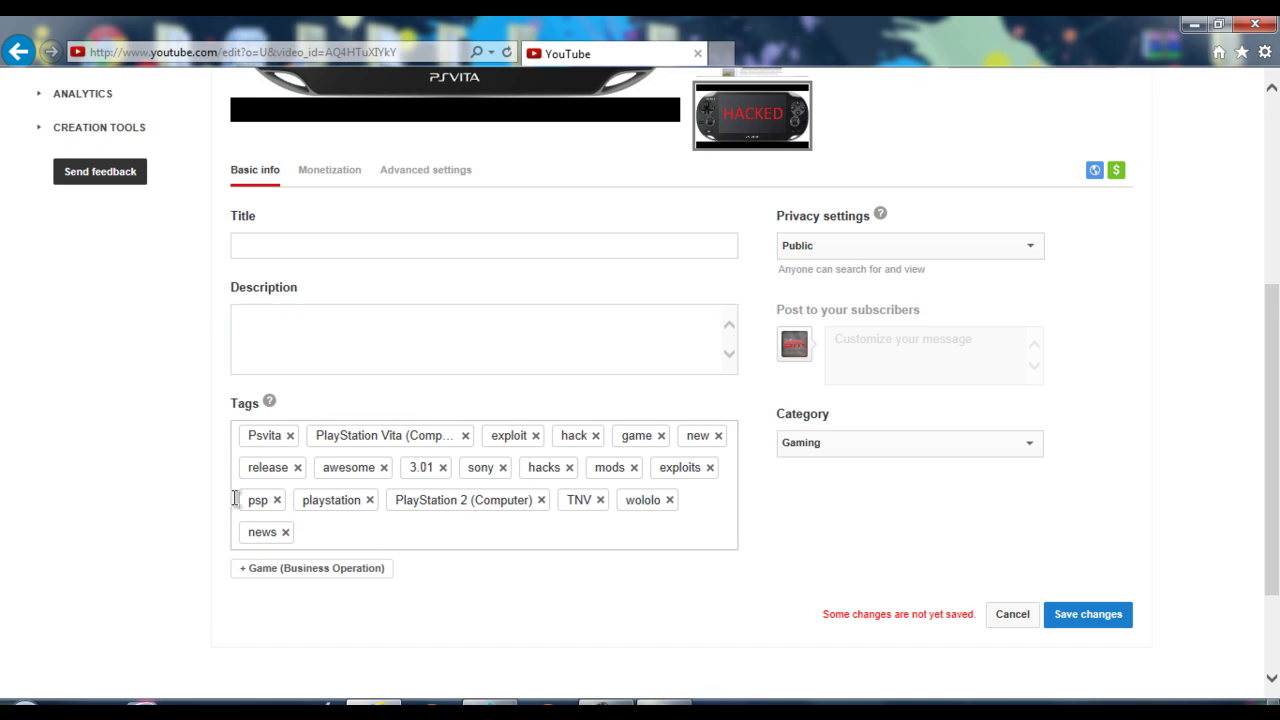
{"action": "key", "text": "BackSpace"}
{"action": "key", "text": "BackSpace"}
{"action": "key", "text": "BackSpace"}
{"action": "key", "text": "BackSpace"}
{"action": "key", "text": "BackSpace"}
{"action": "key", "text": "BackSpace"}
{"action": "key", "text": "BackSpace"}
{"action": "key", "text": "BackSpace"}
{"action": "key", "text": "BackSpace"}
{"action": "key", "text": "BackSpace"}
{"action": "key", "text": "BackSpace"}
{"action": "key", "text": "BackSpace"}
{"action": "key", "text": "BackSpace"}
{"action": "key", "text": "BackSpace"}
{"action": "key", "text": "BackSpace"}
{"action": "key", "text": "BackSpace"}
{"action": "key", "text": "BackSpace"}
{"action": "key", "text": "BackSpace"}
{"action": "key", "text": "BackSpace"}
{"action": "key", "text": "BackSpace"}
{"action": "key", "text": "BackSpace"}
{"action": "key", "text": "BackSpace"}
{"action": "key", "text": "BackSpace"}
{"action": "key", "text": "BackSpace"}
{"action": "key", "text": "BackSpace"}
{"action": "key", "text": "BackSpace"}
{"action": "key", "text": "BackSpace"}
{"action": "key", "text": "BackSpace"}
{"action": "key", "text": "BackSpace"}
{"action": "key", "text": "BackSpace"}
{"action": "key", "text": "BackSpace"}
{"action": "key", "text": "BackSpace"}
{"action": "key", "text": "BackSpace"}
{"action": "key", "text": "BackSpace"}
{"action": "key", "text": "BackSpace"}
{"action": "key", "text": "BackSpace"}
{"action": "key", "text": "BackSpace"}
{"action": "key", "text": "BackSpace"}
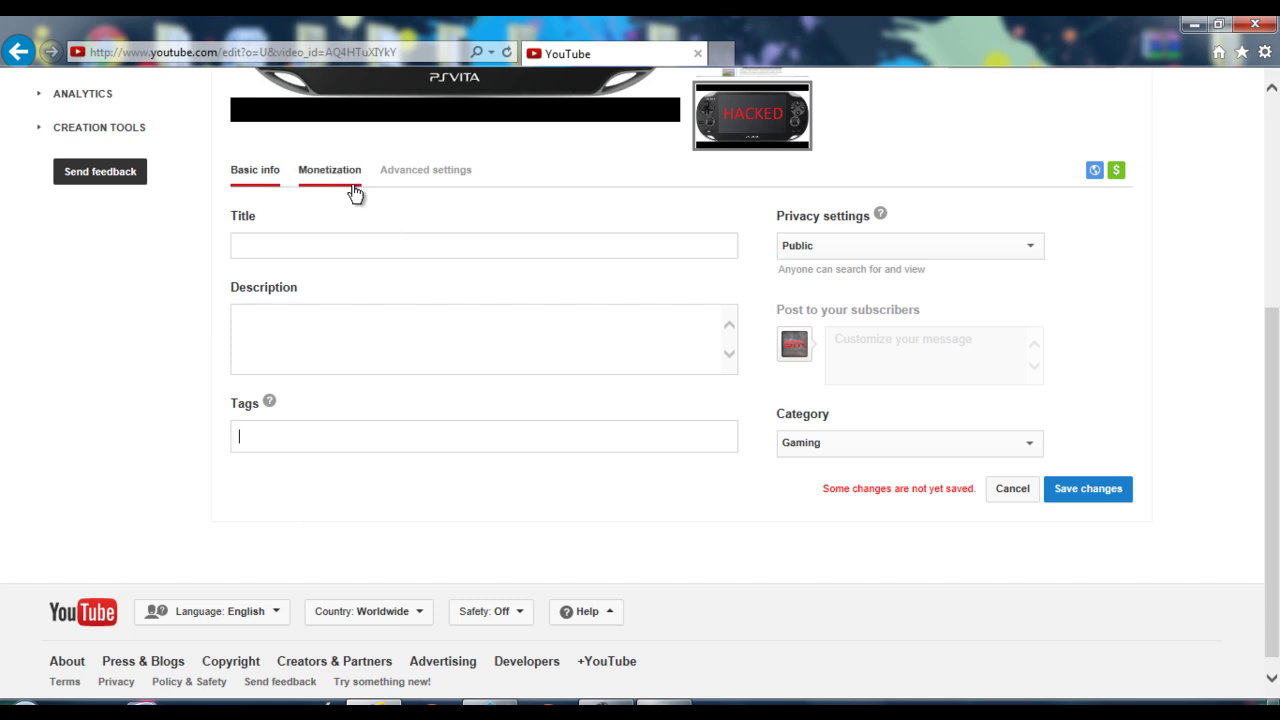
{"action": "left_click_drag", "start_coordinate": [355, 193], "coordinate": [379, 238]}
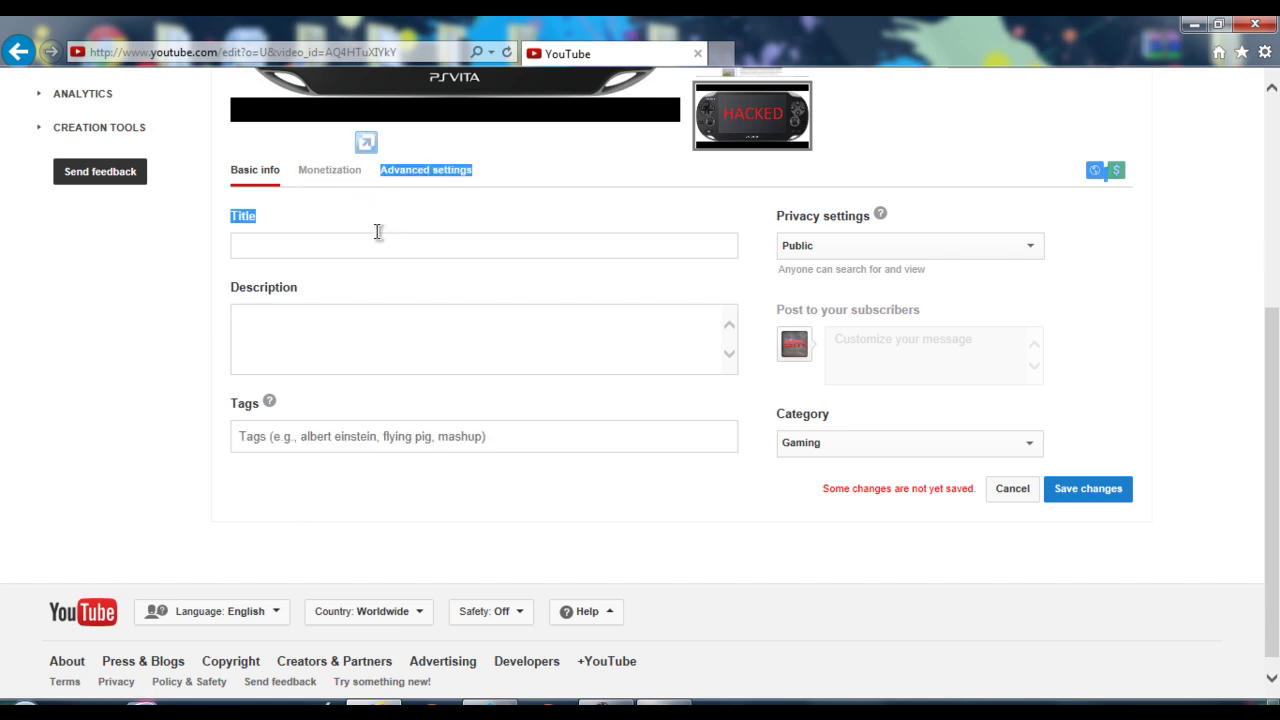
Uncheck Monetize with Ads on the video's Monetization tab
{"action": "left_click", "coordinate": [380, 240]}
{"action": "left_click", "coordinate": [340, 172]}
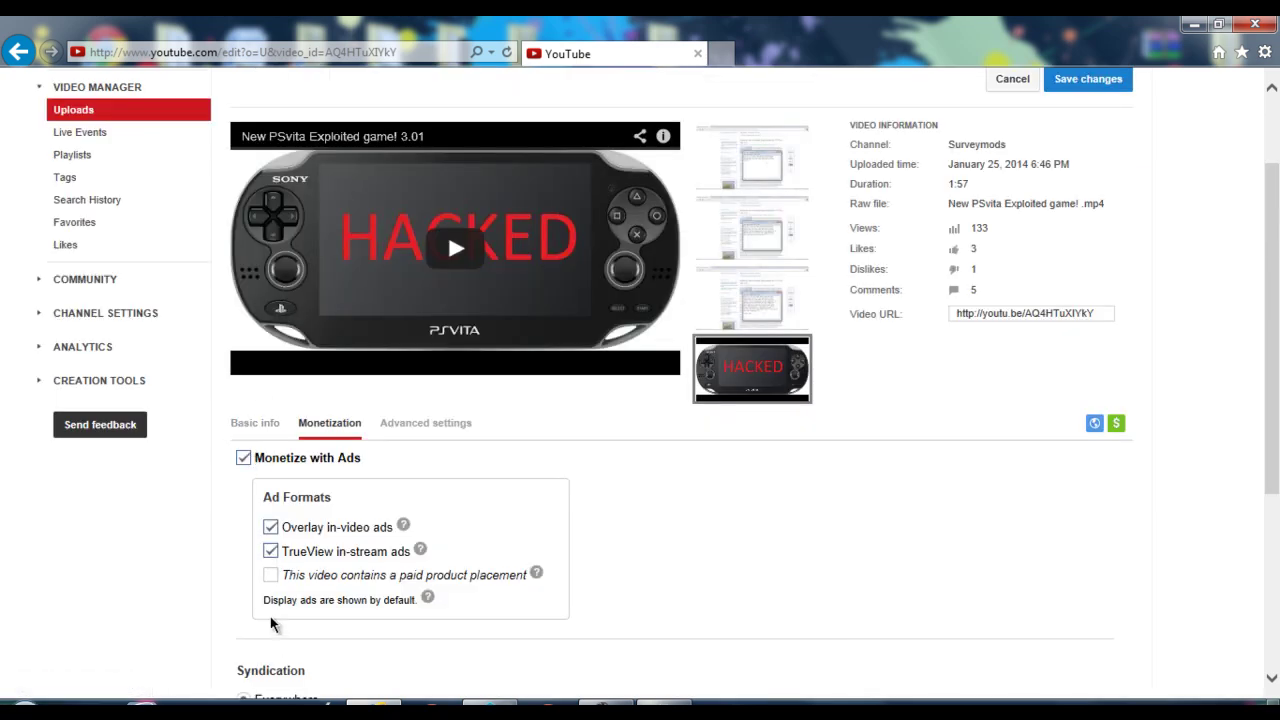
{"action": "left_click", "coordinate": [243, 460]}
Enter the title 'The' in Basic info and save the changes
{"action": "left_click", "coordinate": [262, 428]}
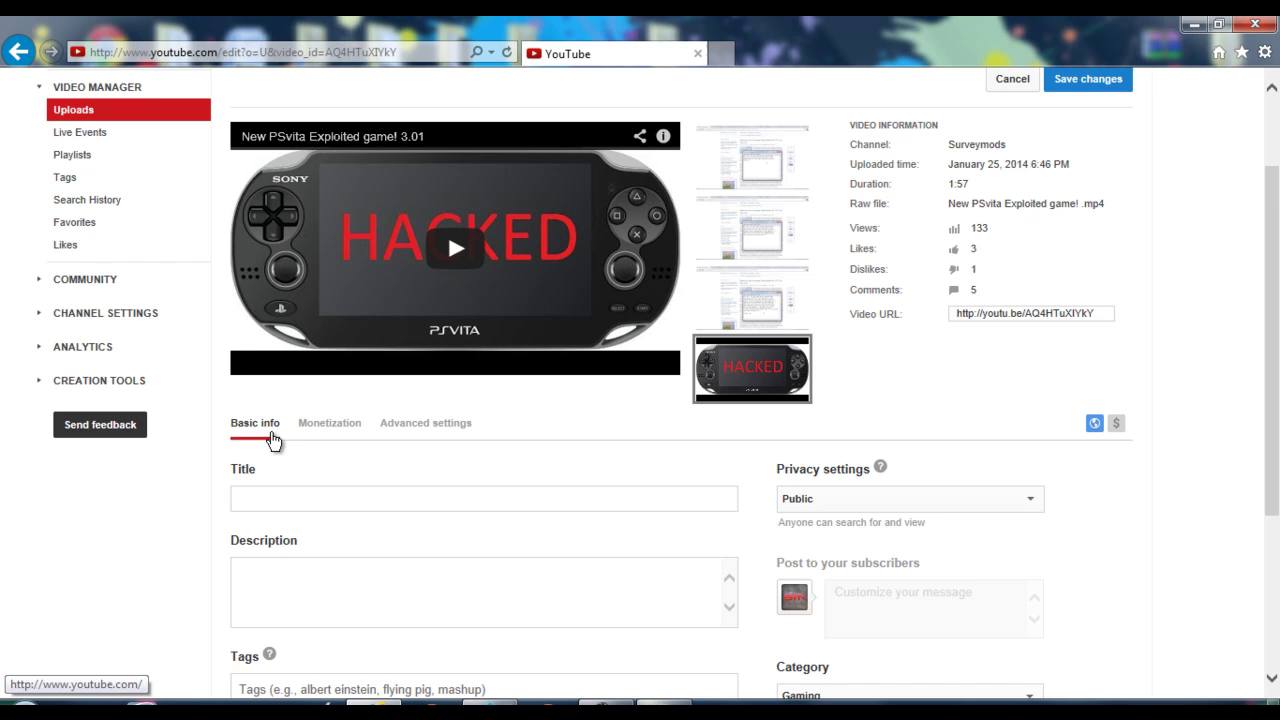
{"action": "left_click", "coordinate": [337, 504]}
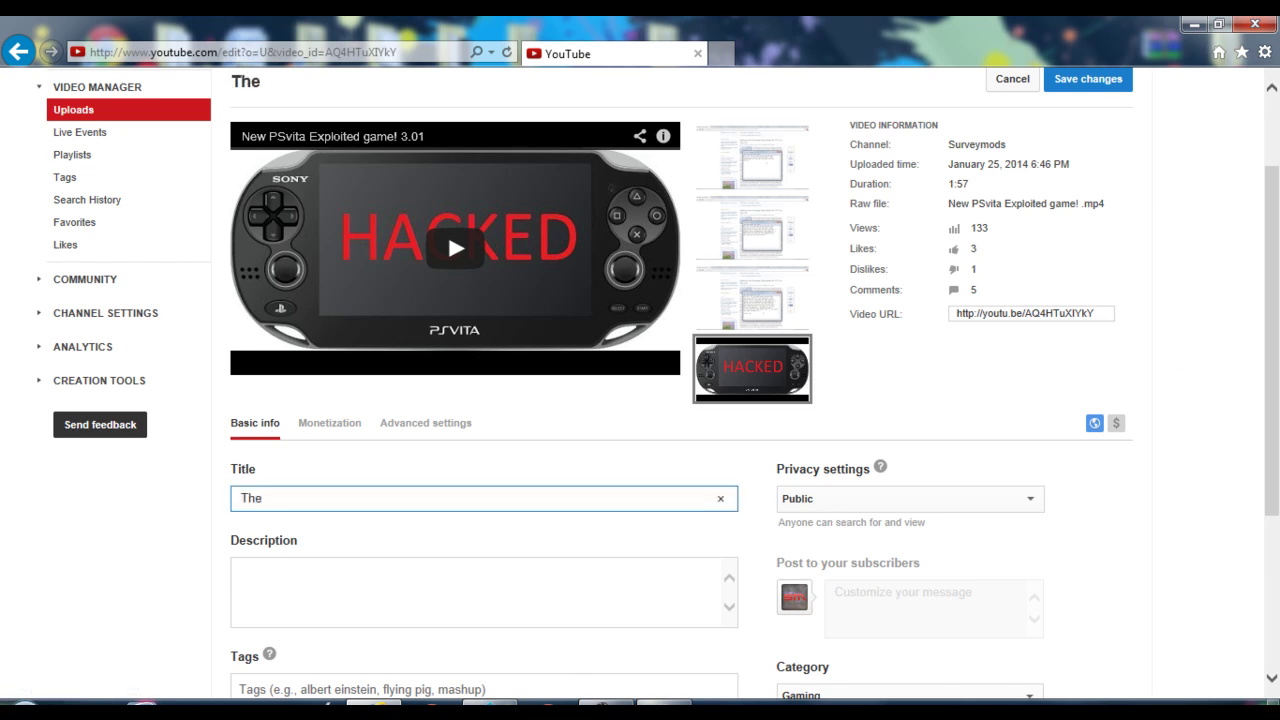
{"action": "scroll", "coordinate": [640, 400], "scroll_direction": "down", "scroll_amount": 3}
{"action": "left_click", "coordinate": [1091, 486]}
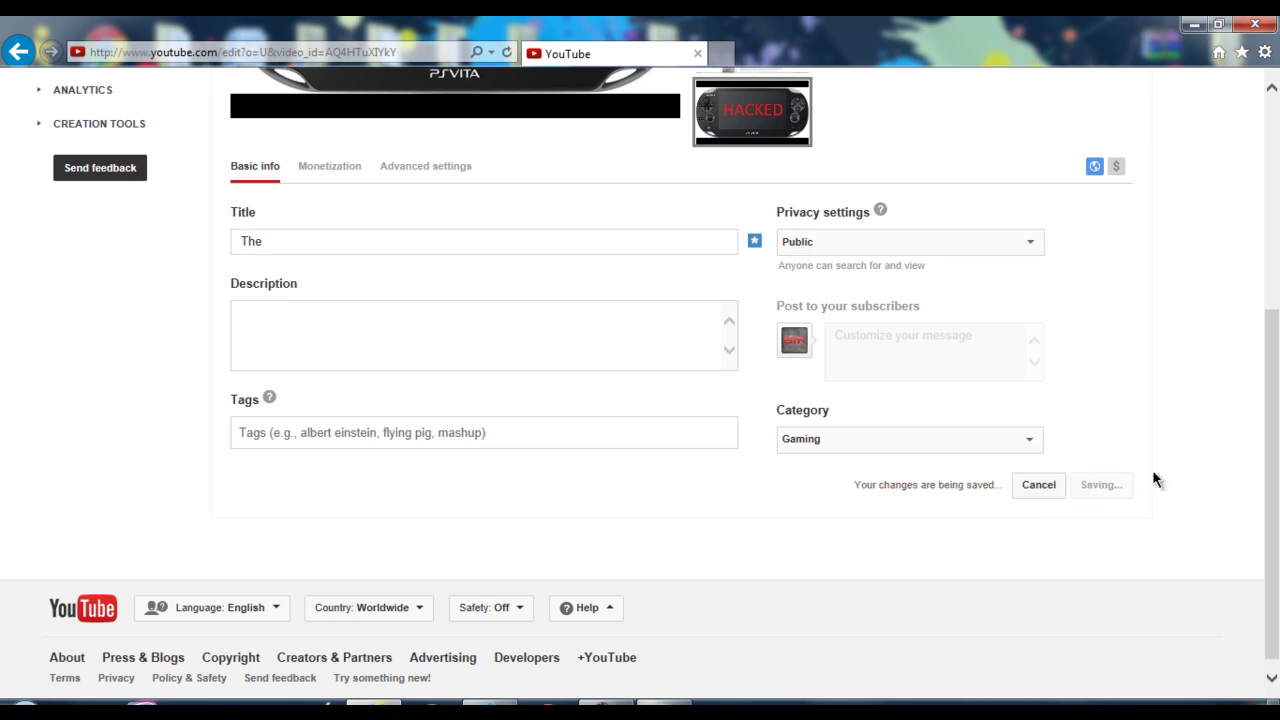
Review the video's Monetization and Basic info tabs
{"action": "left_click_drag", "start_coordinate": [1272, 477], "coordinate": [1276, 220]}
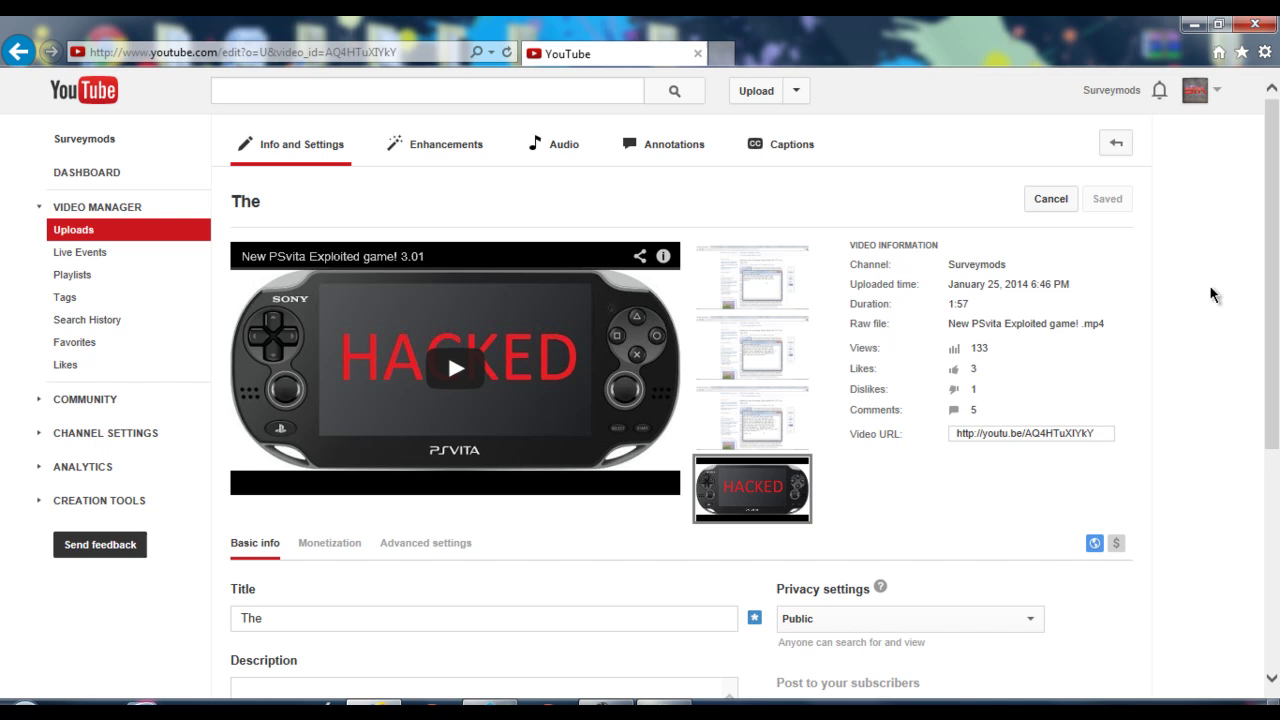
{"action": "scroll", "coordinate": [898, 480], "scroll_direction": "down", "scroll_amount": 3}
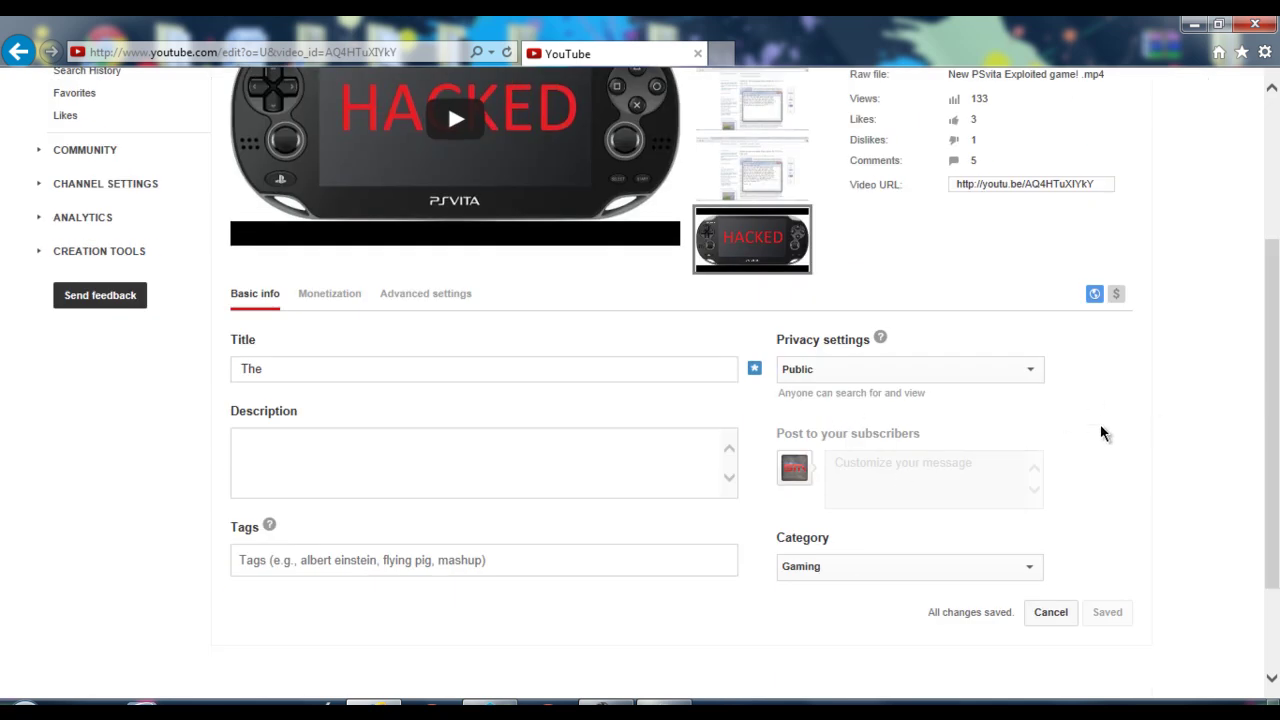
{"action": "left_click", "coordinate": [336, 297]}
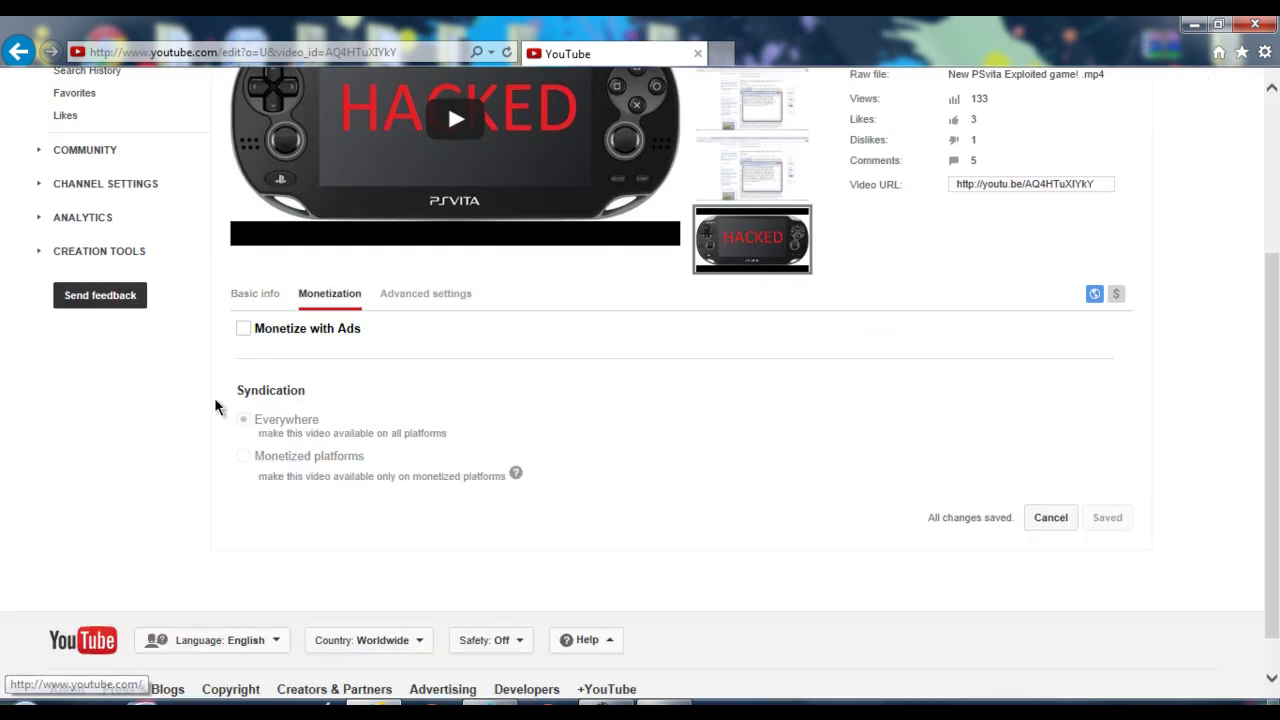
{"action": "left_click", "coordinate": [262, 288]}
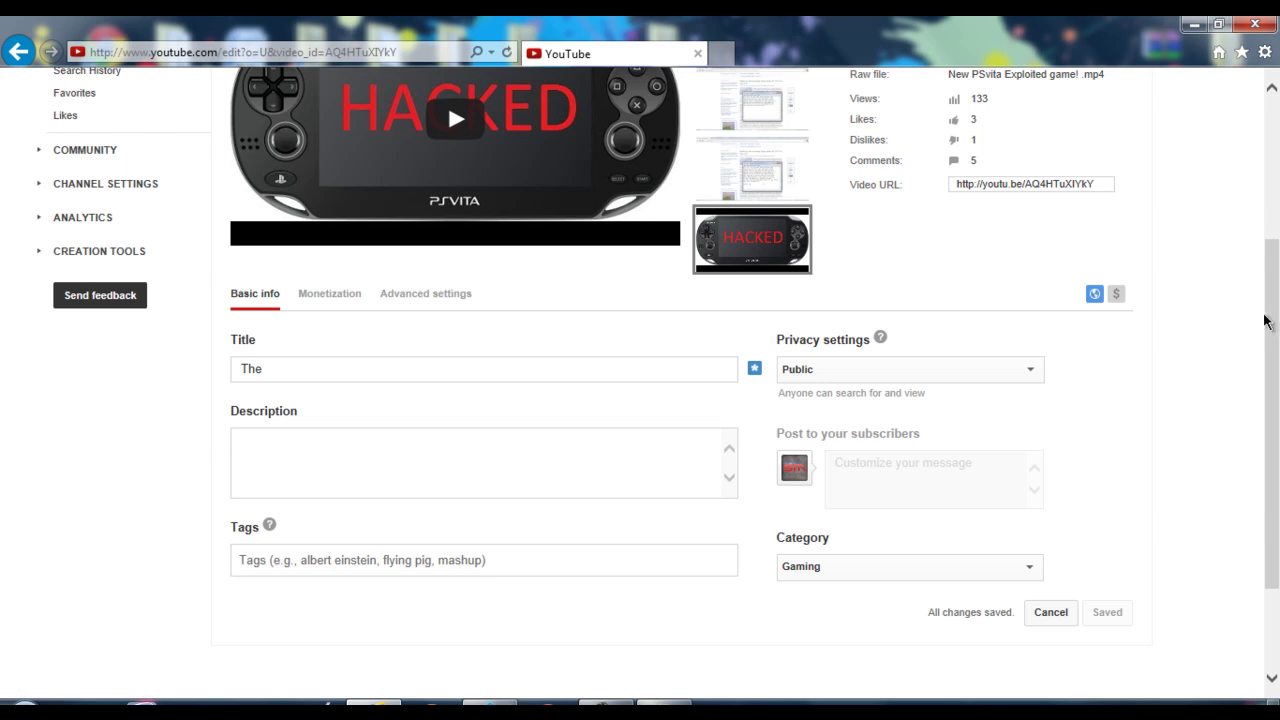
Sign out of the YouTube account and bring up Chrome's taskbar jump list
{"action": "key", "text": "ctrl+a"}
{"action": "scroll", "coordinate": [1268, 231], "scroll_direction": "up", "scroll_amount": 3}
{"action": "left_click", "coordinate": [1229, 192]}
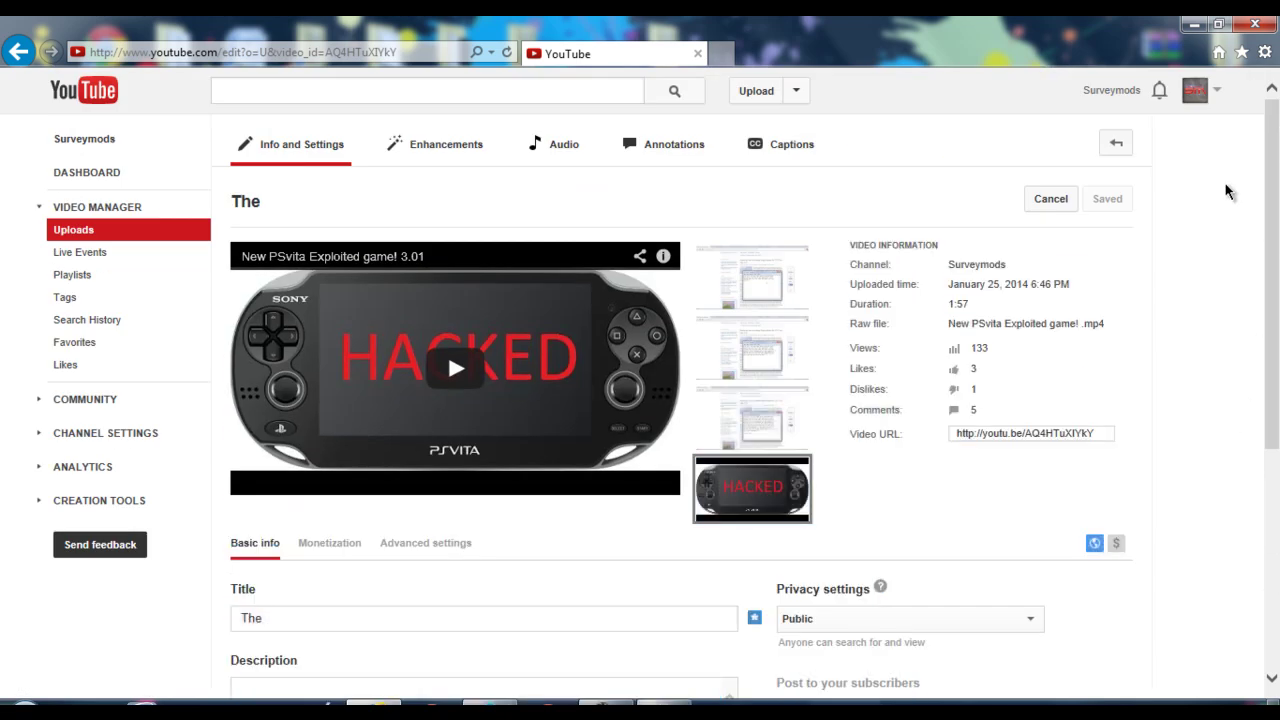
{"action": "left_click", "coordinate": [1205, 89]}
{"action": "left_click", "coordinate": [1106, 182]}
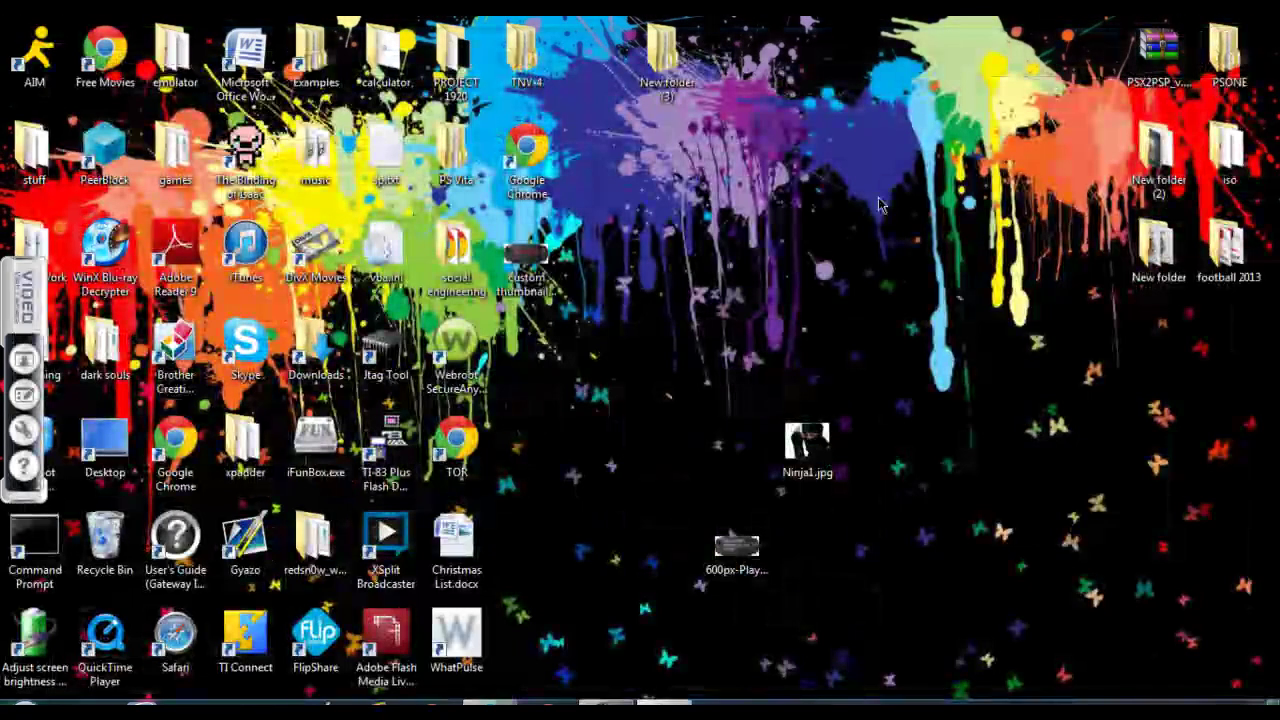
{"action": "right_click", "coordinate": [548, 711]}
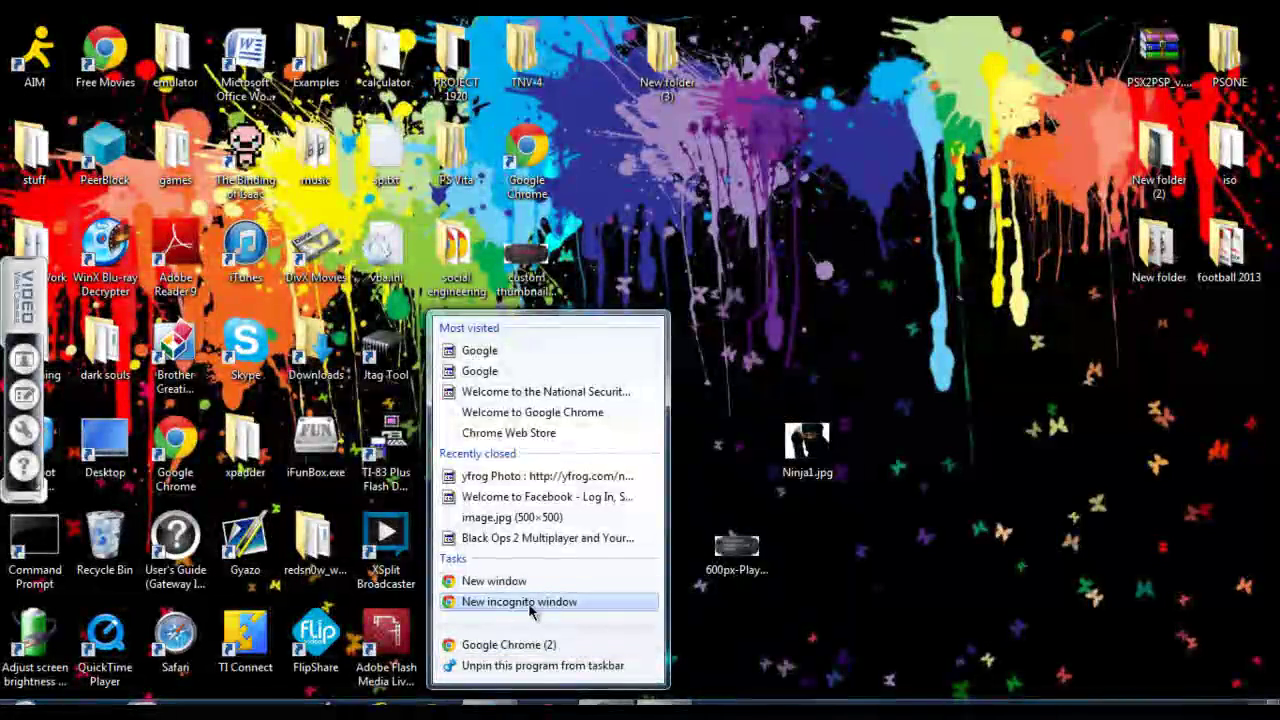
Open a new incognito Chrome window from the taskbar jump list
{"action": "left_click", "coordinate": [530, 602]}
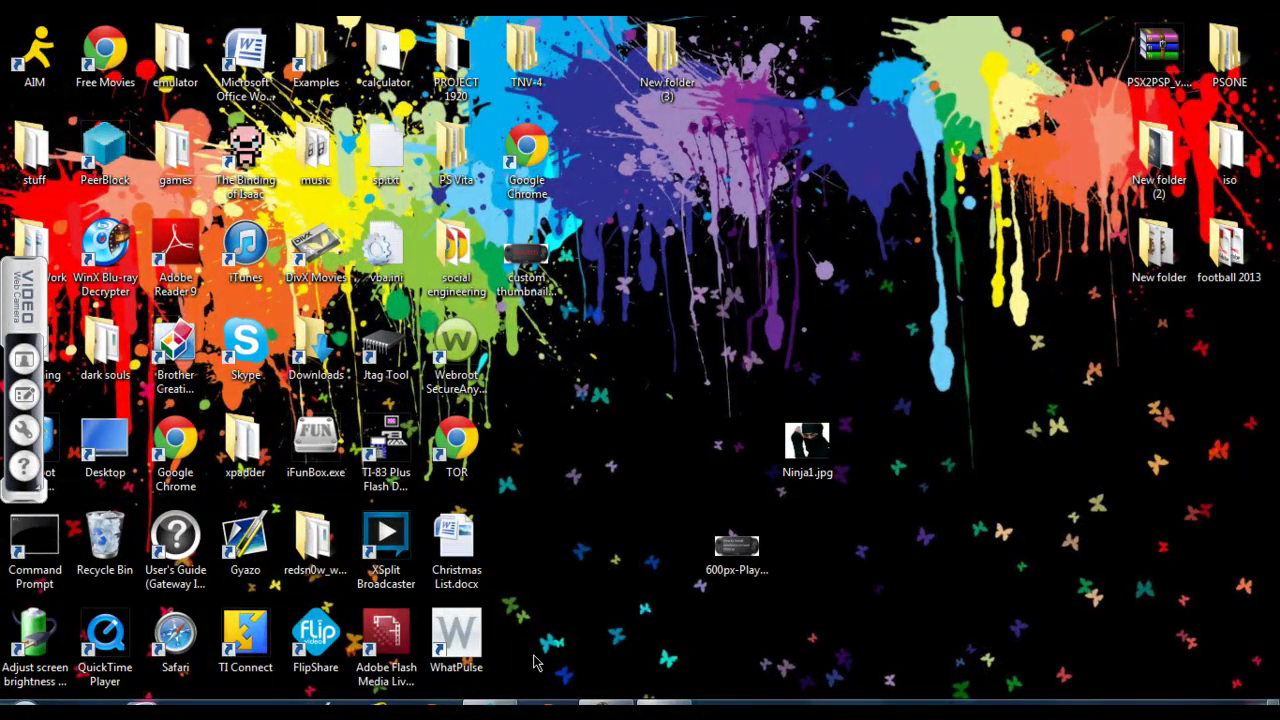
{"action": "mouse_move", "coordinate": [619, 712]}
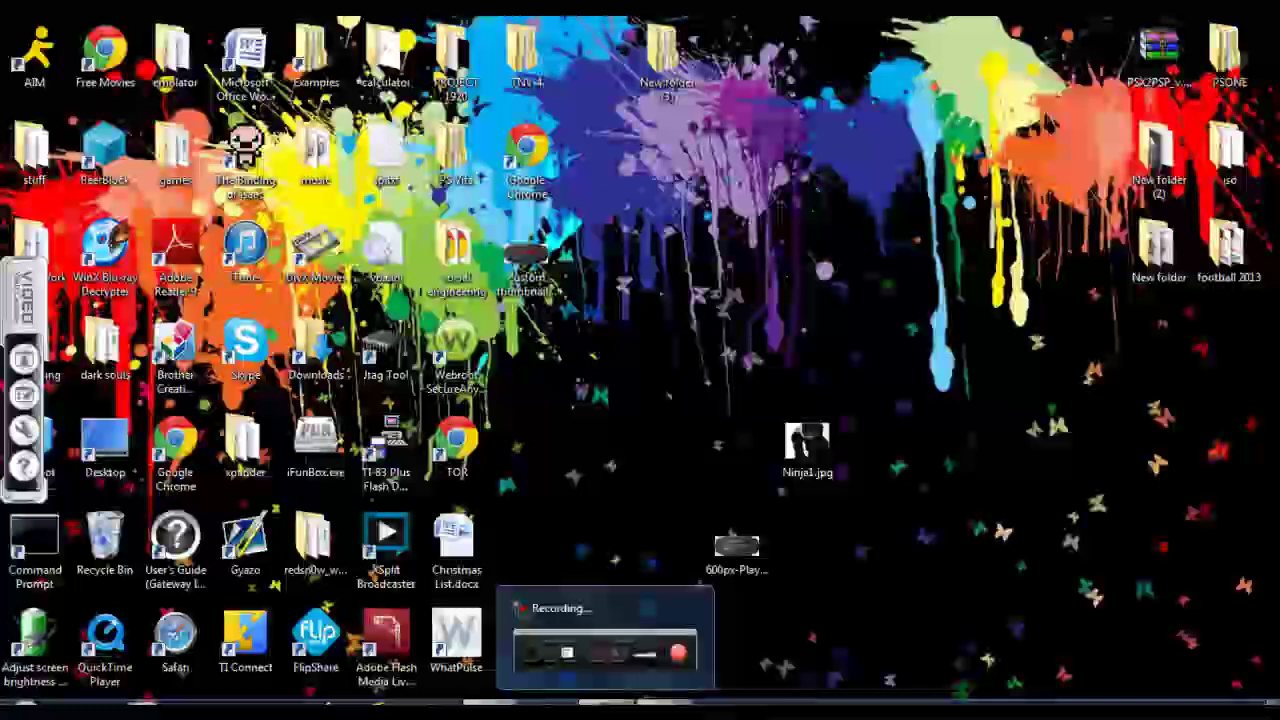
{"action": "left_click", "coordinate": [619, 712]}
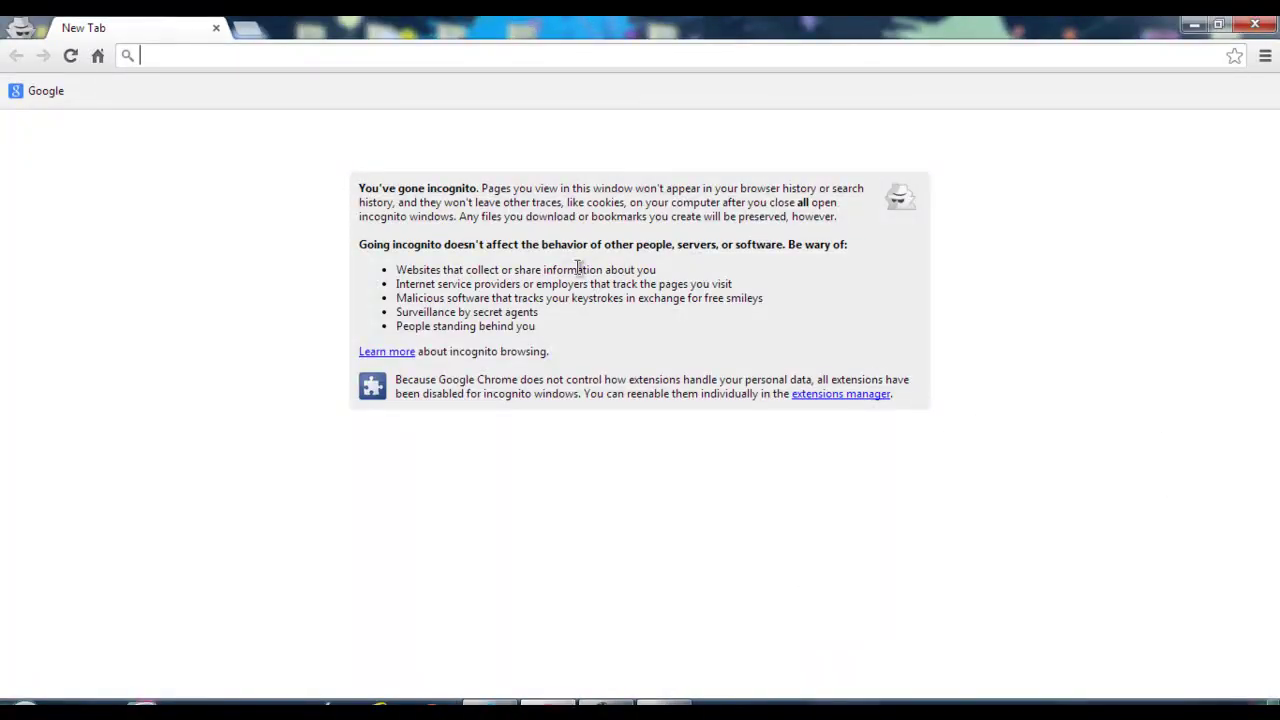
Load YouTube via 'yo' in the omnibox and sign in with the saved e-mail and password
{"action": "type", "text": "youtube.com"}
{"action": "key", "text": "Return"}
{"action": "left_click", "coordinate": [1196, 96]}
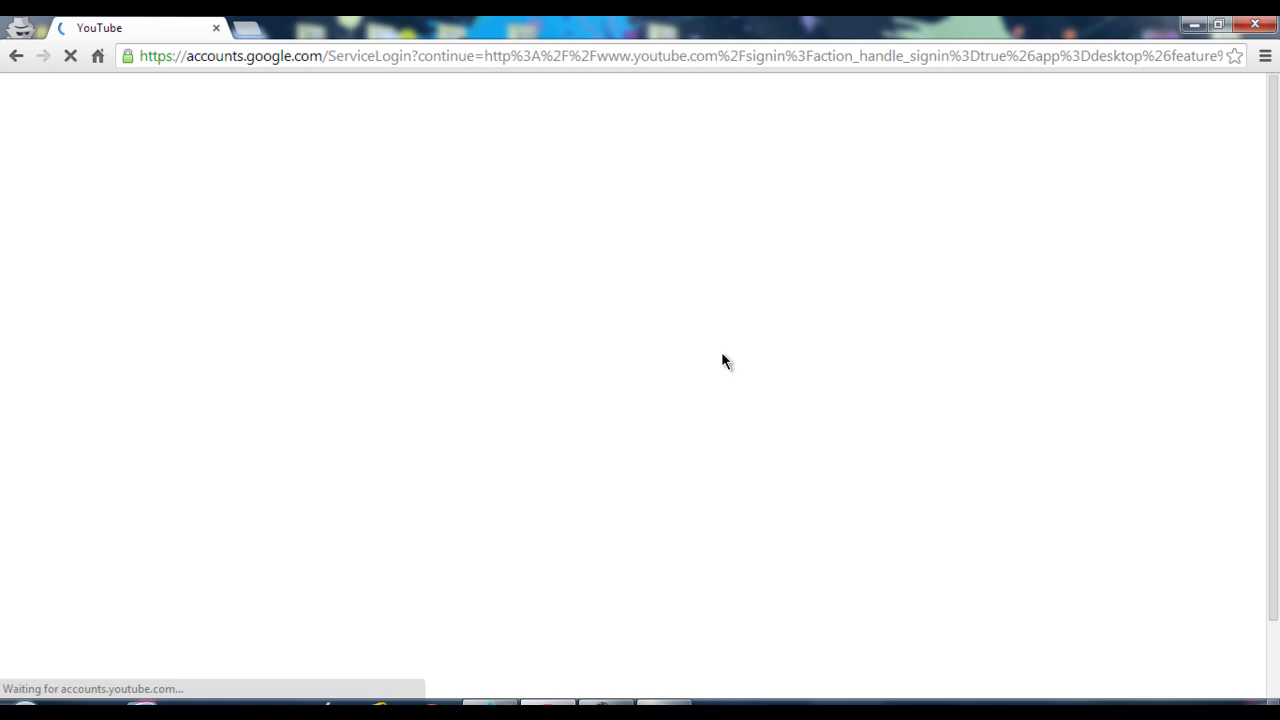
{"action": "type", "text": "tru"}
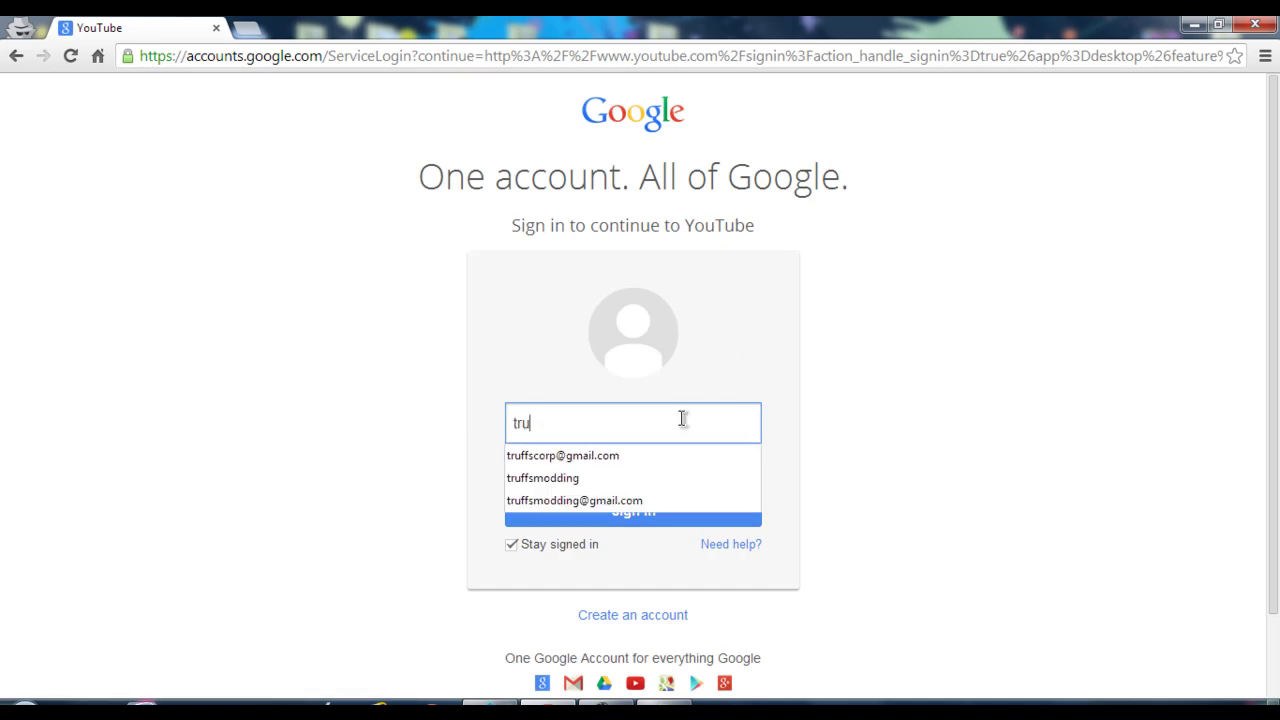
{"action": "left_click", "coordinate": [661, 455]}
{"action": "left_click", "coordinate": [641, 471]}
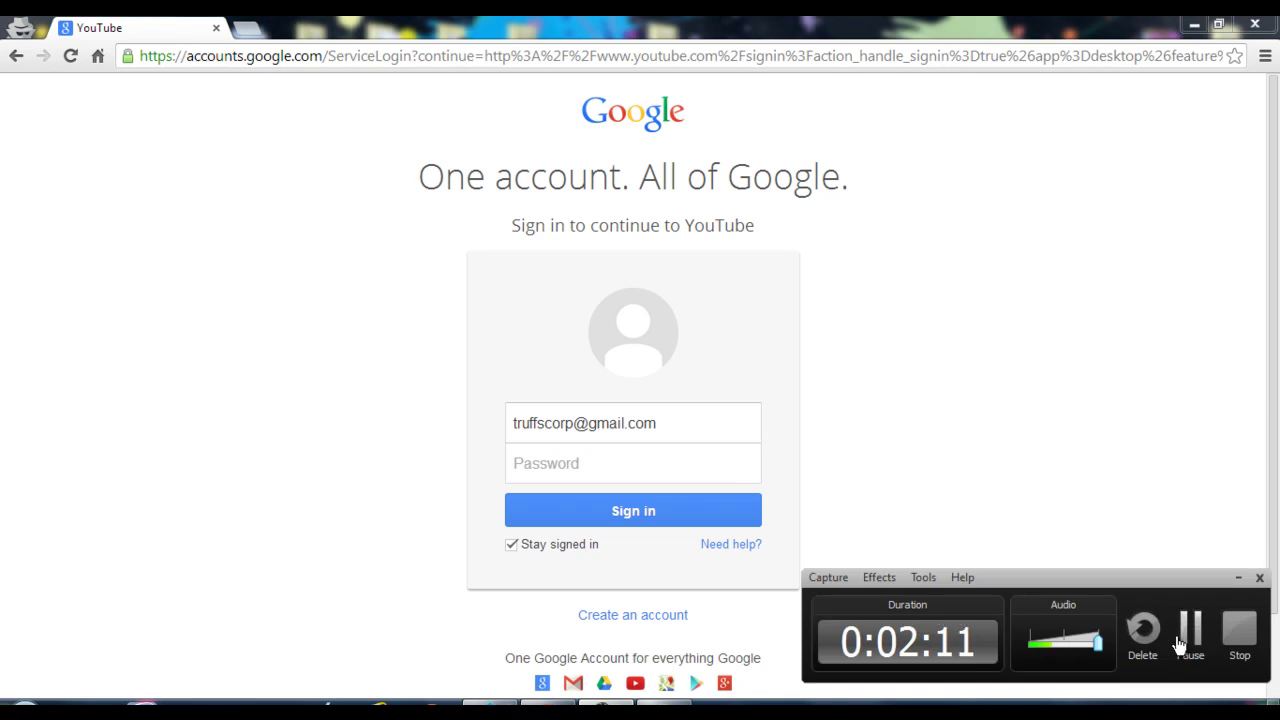
{"action": "type", "text": "********"}
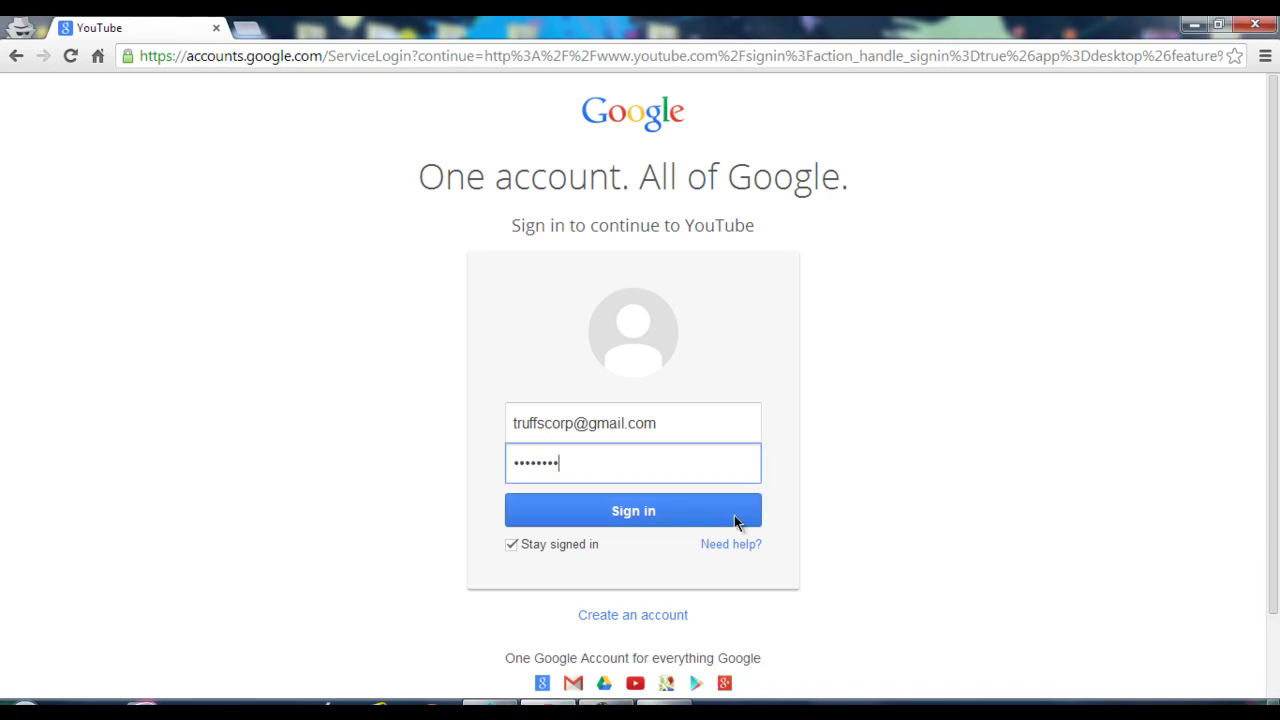
{"action": "left_click", "coordinate": [735, 520]}
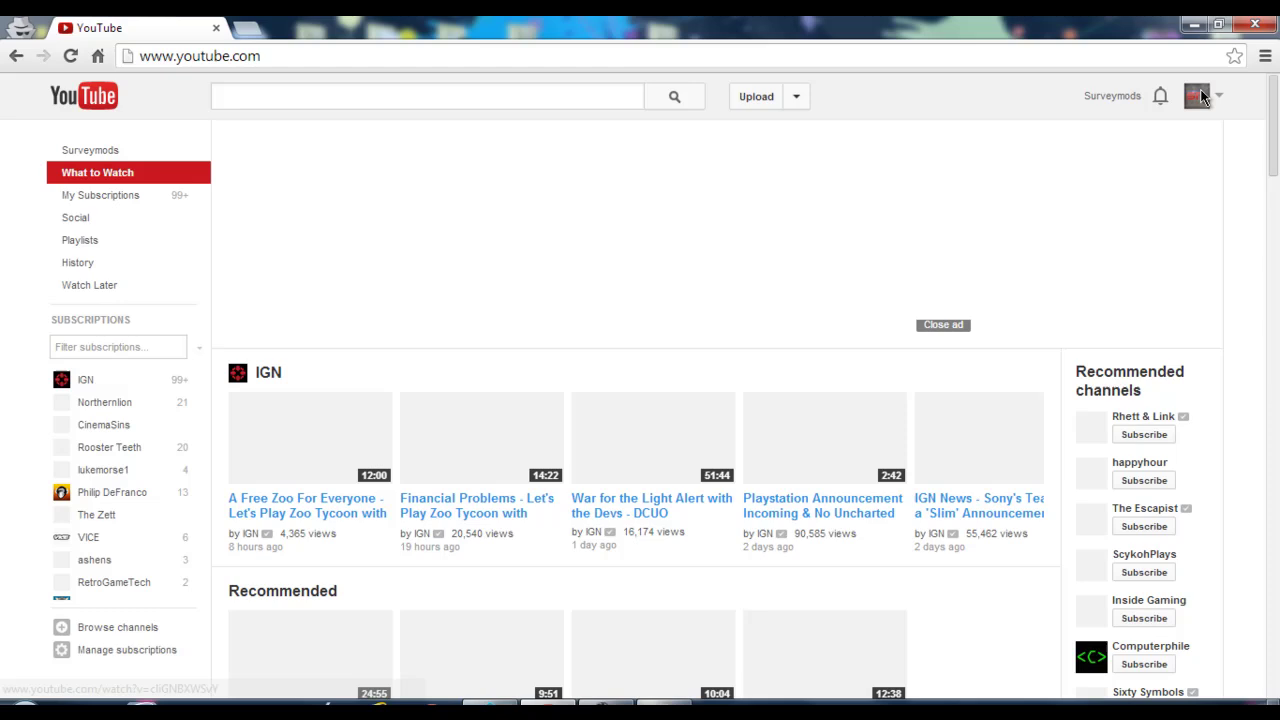
Go to Video Manager's uploads and locate the video titled 'The'
{"action": "left_click", "coordinate": [1200, 100]}
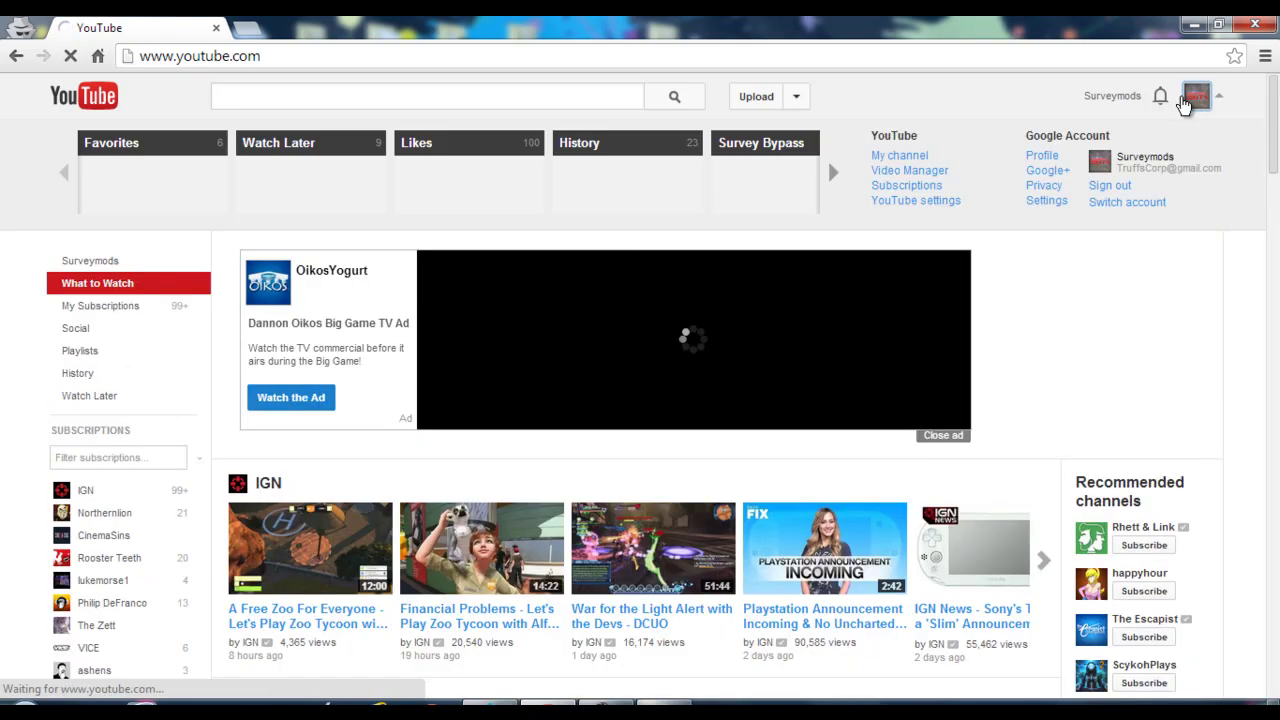
{"action": "left_click", "coordinate": [920, 170]}
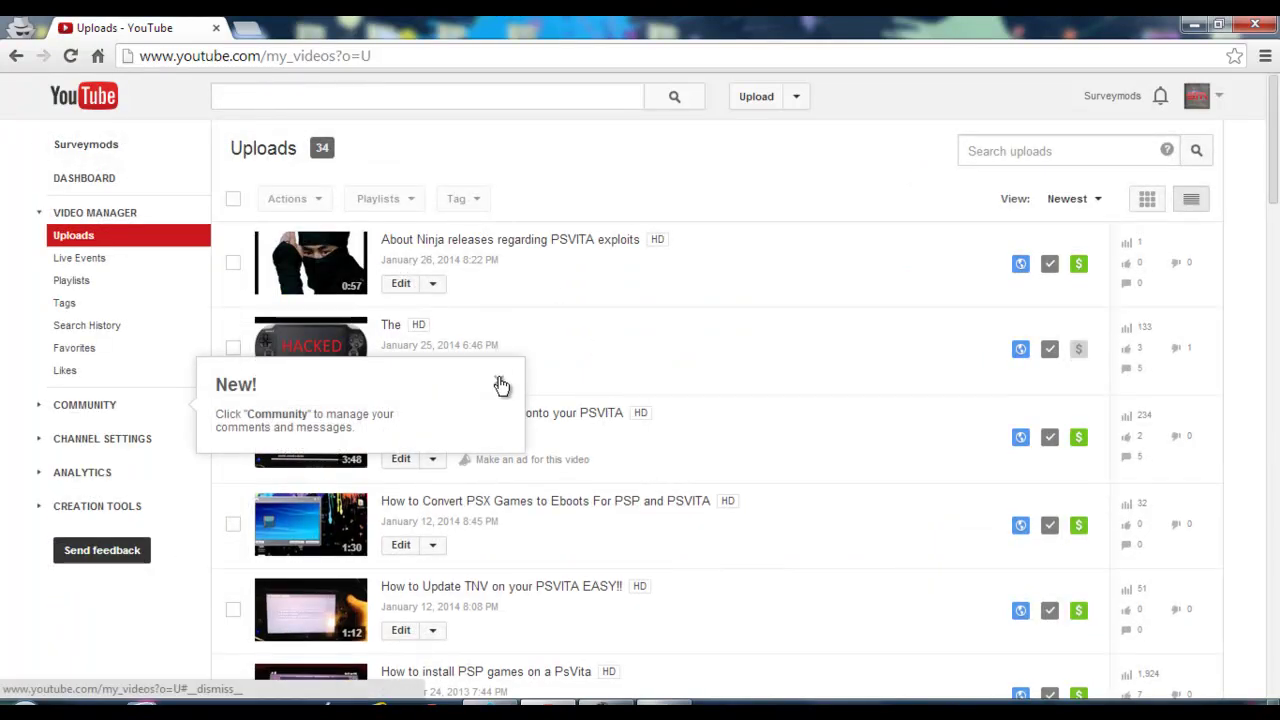
{"action": "left_click", "coordinate": [499, 378]}
{"action": "left_click", "coordinate": [231, 350]}
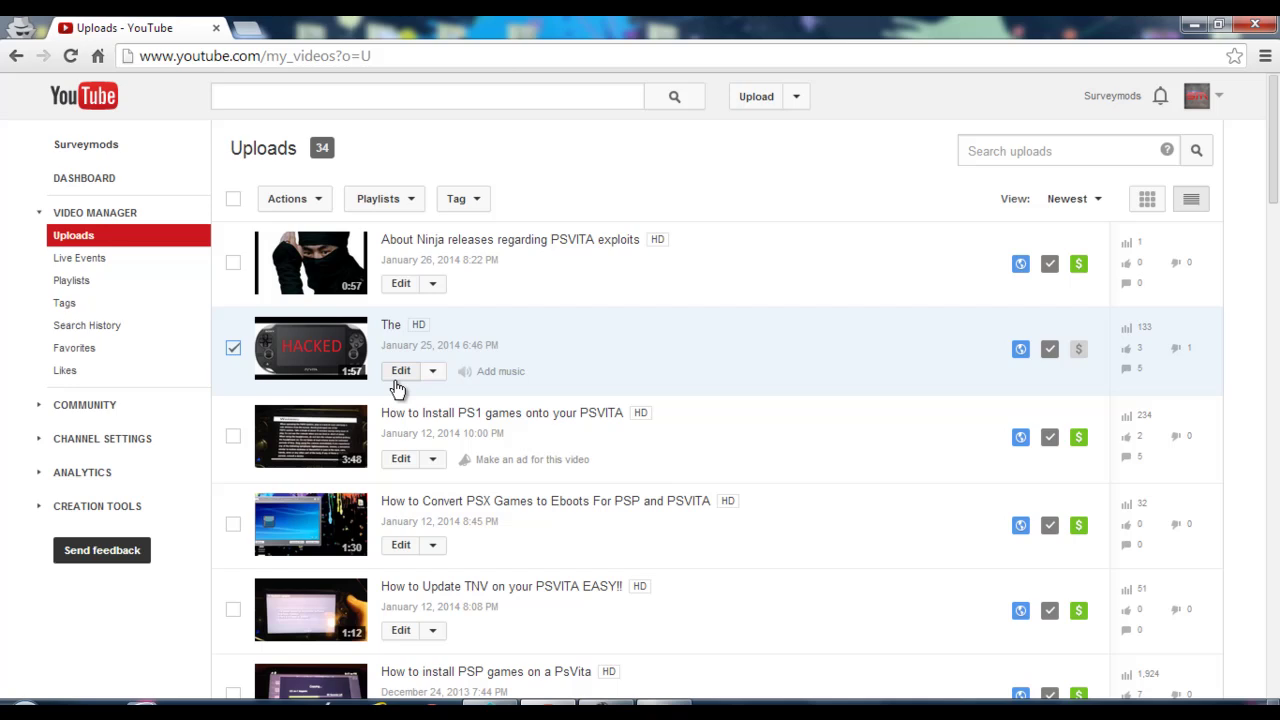
{"action": "left_click", "coordinate": [401, 376]}
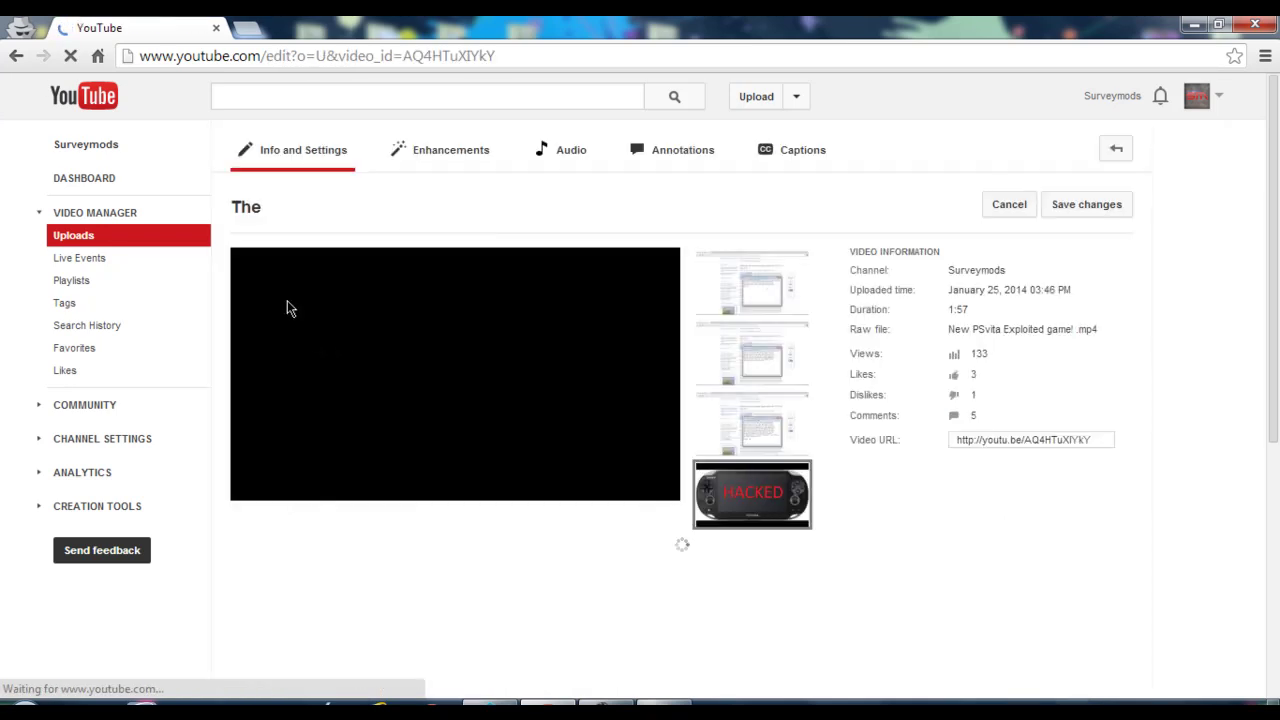
{"action": "left_click", "coordinate": [179, 240]}
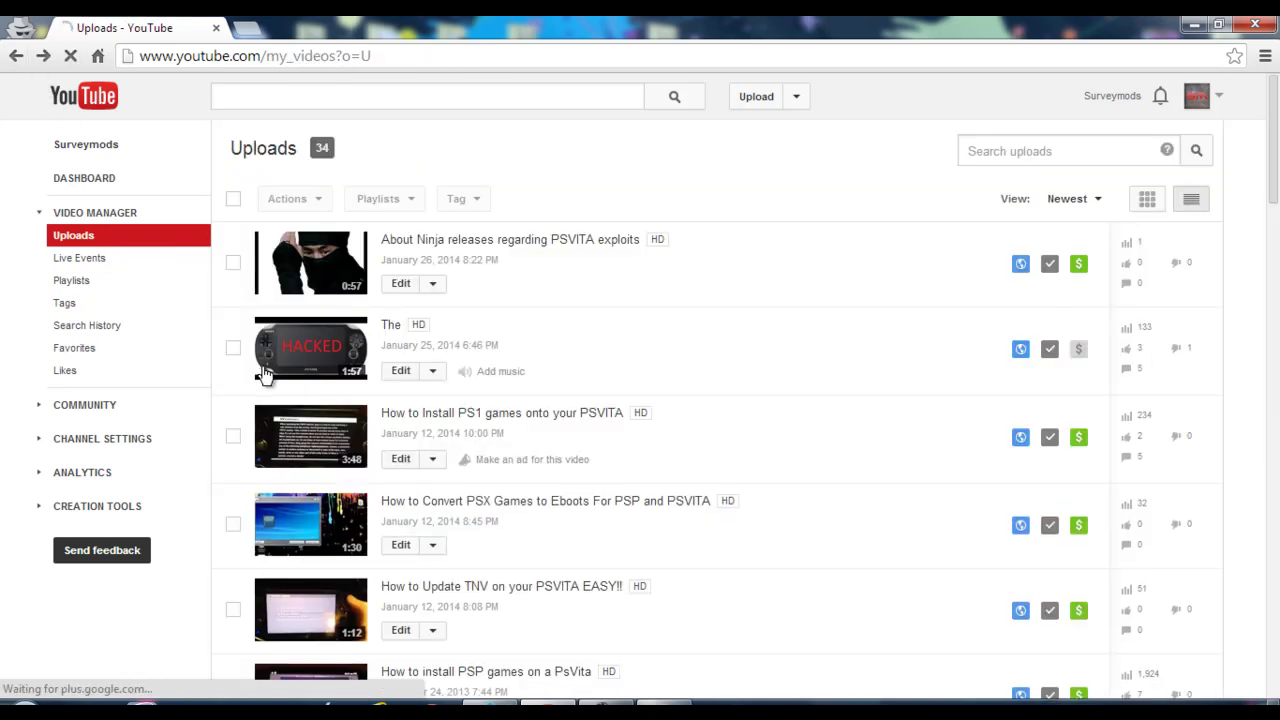
Re-enable monetization for 'The' with Actions > Monetize
{"action": "left_click", "coordinate": [232, 350]}
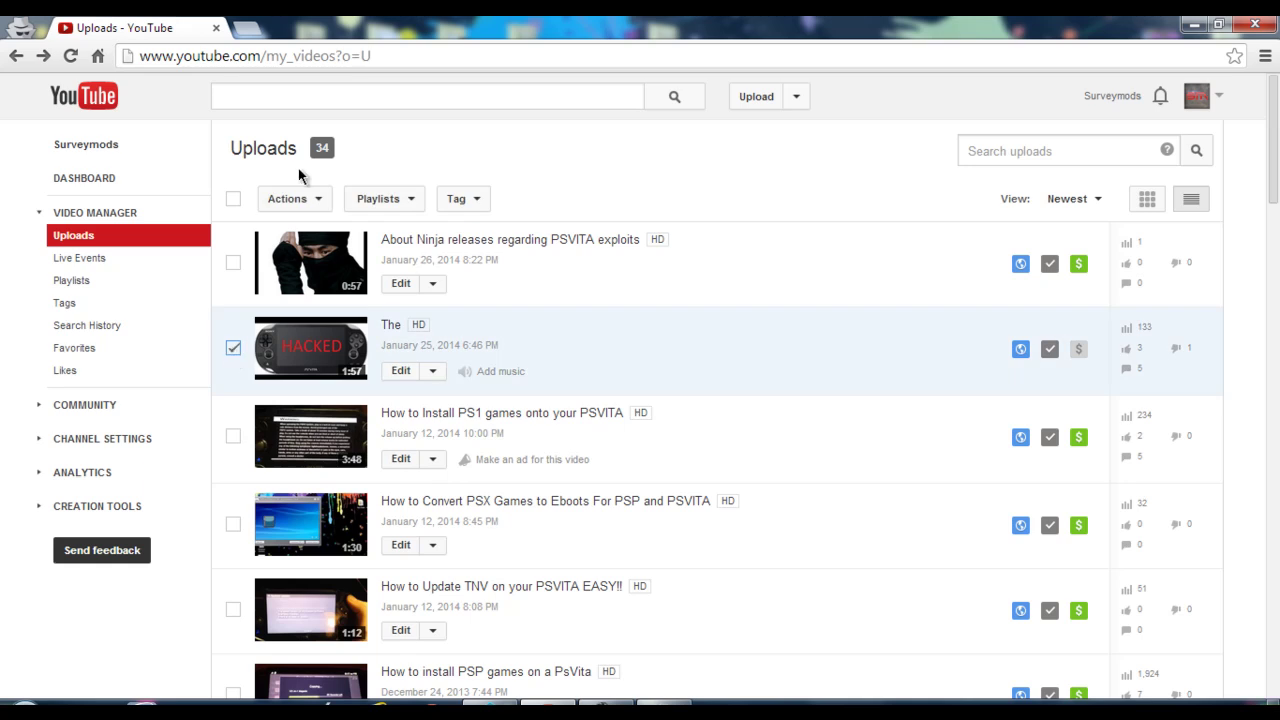
{"action": "left_click", "coordinate": [290, 198]}
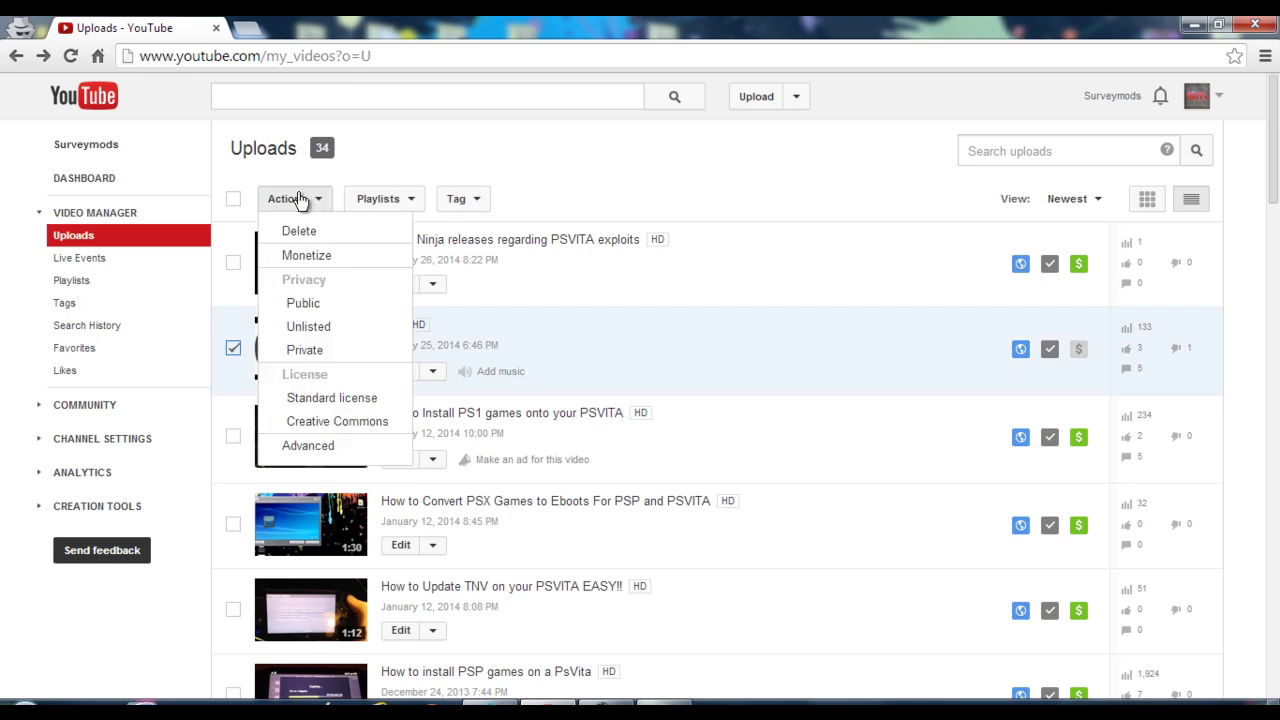
{"action": "left_click", "coordinate": [322, 256]}
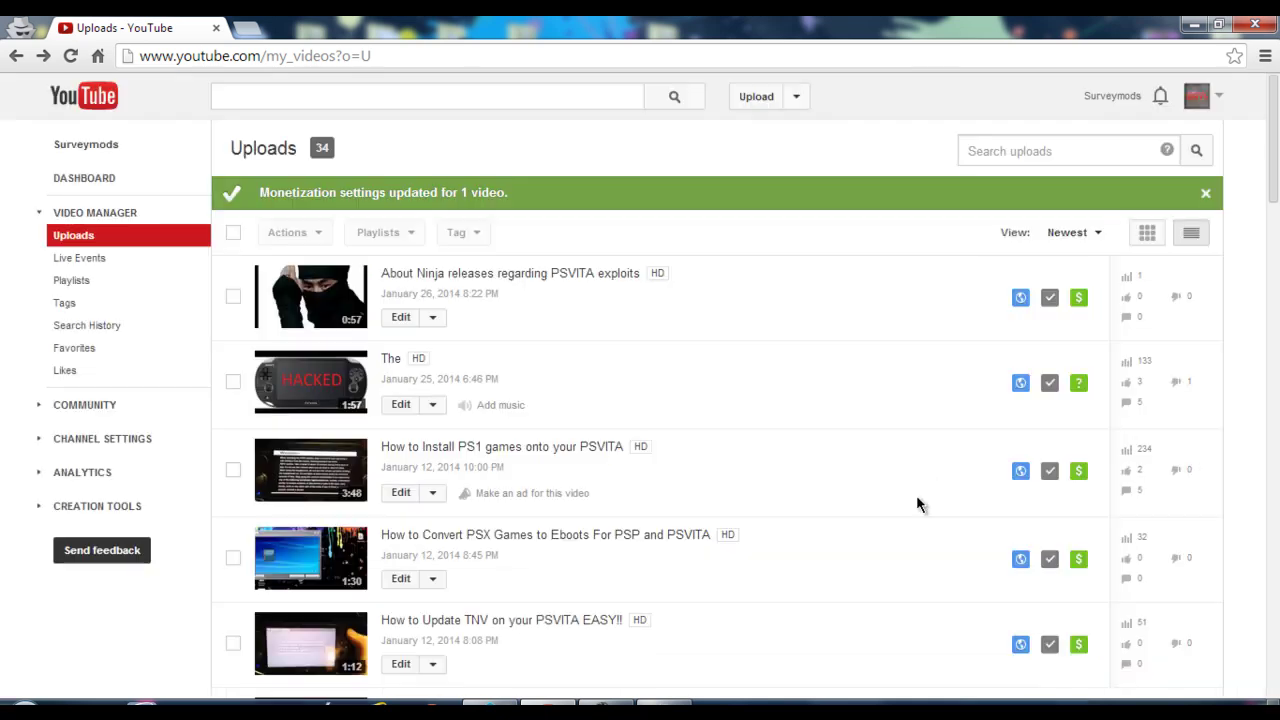
Choose Sign out from the account avatar menu
{"action": "left_click", "coordinate": [1198, 98]}
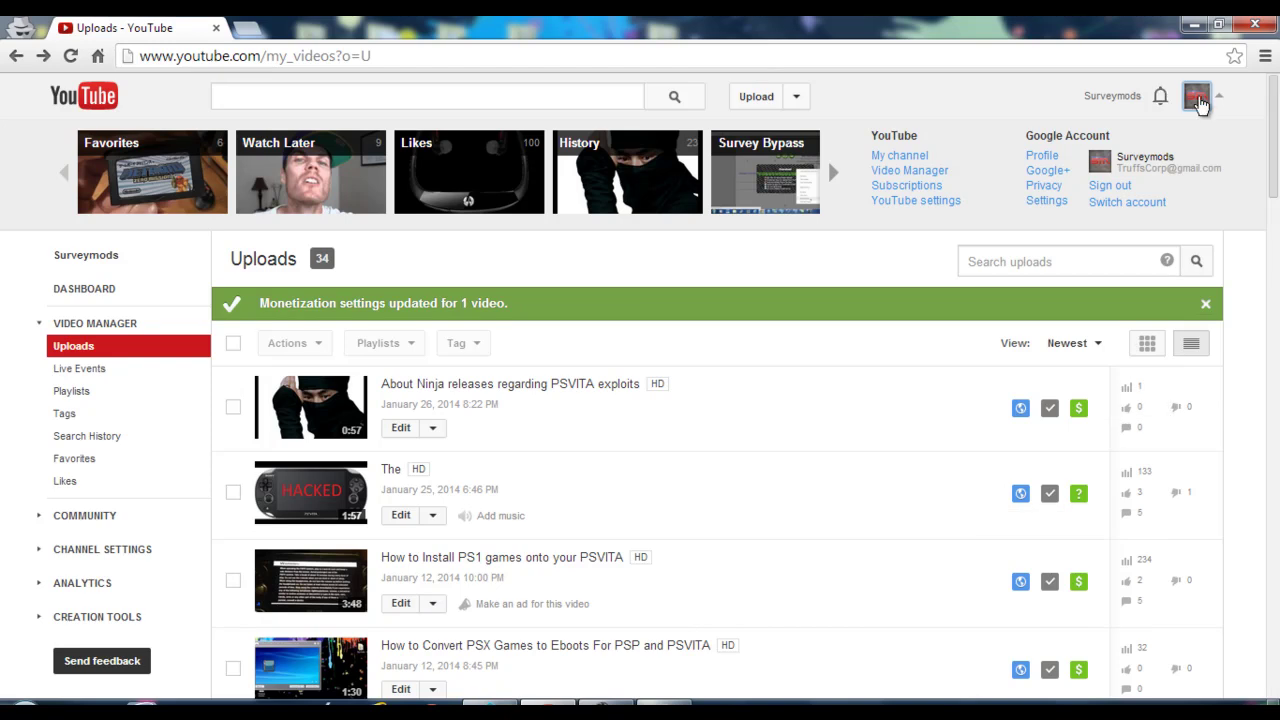
{"action": "left_click", "coordinate": [1192, 98]}
{"action": "scroll", "coordinate": [1105, 313], "scroll_direction": "down", "scroll_amount": 2}
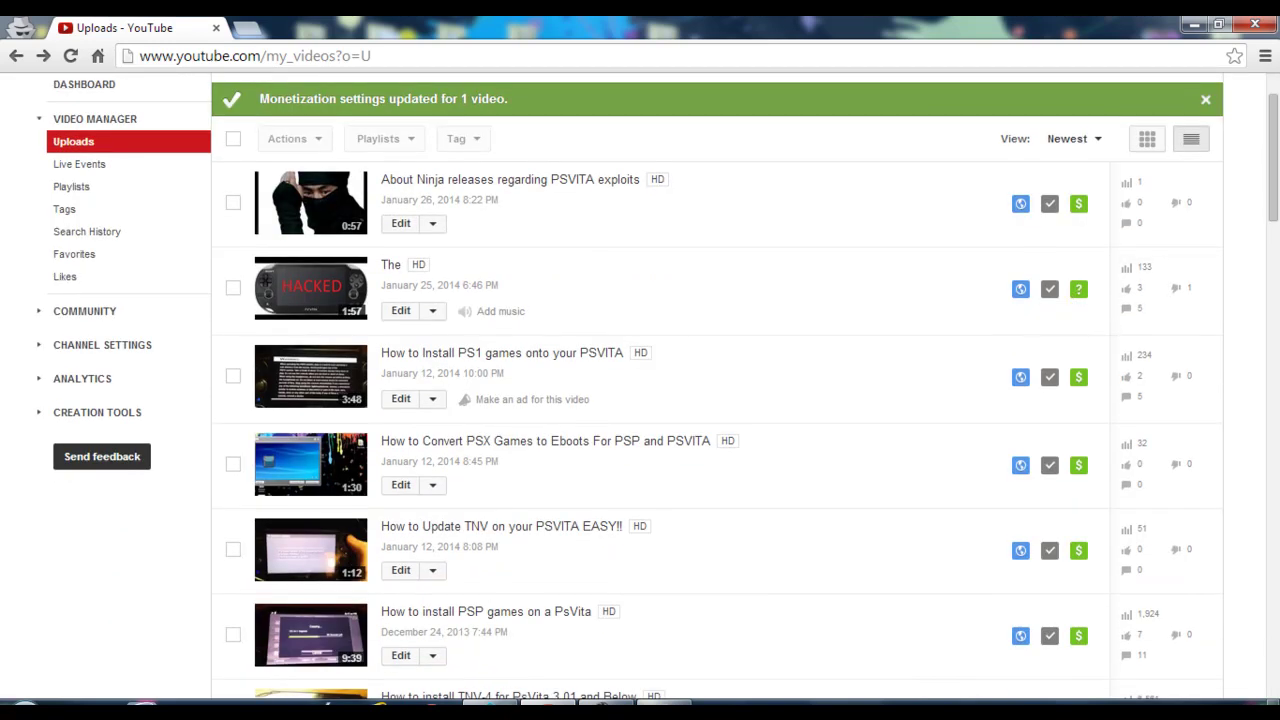
{"action": "scroll", "coordinate": [1190, 200], "scroll_direction": "up", "scroll_amount": 2}
{"action": "left_click", "coordinate": [1198, 98]}
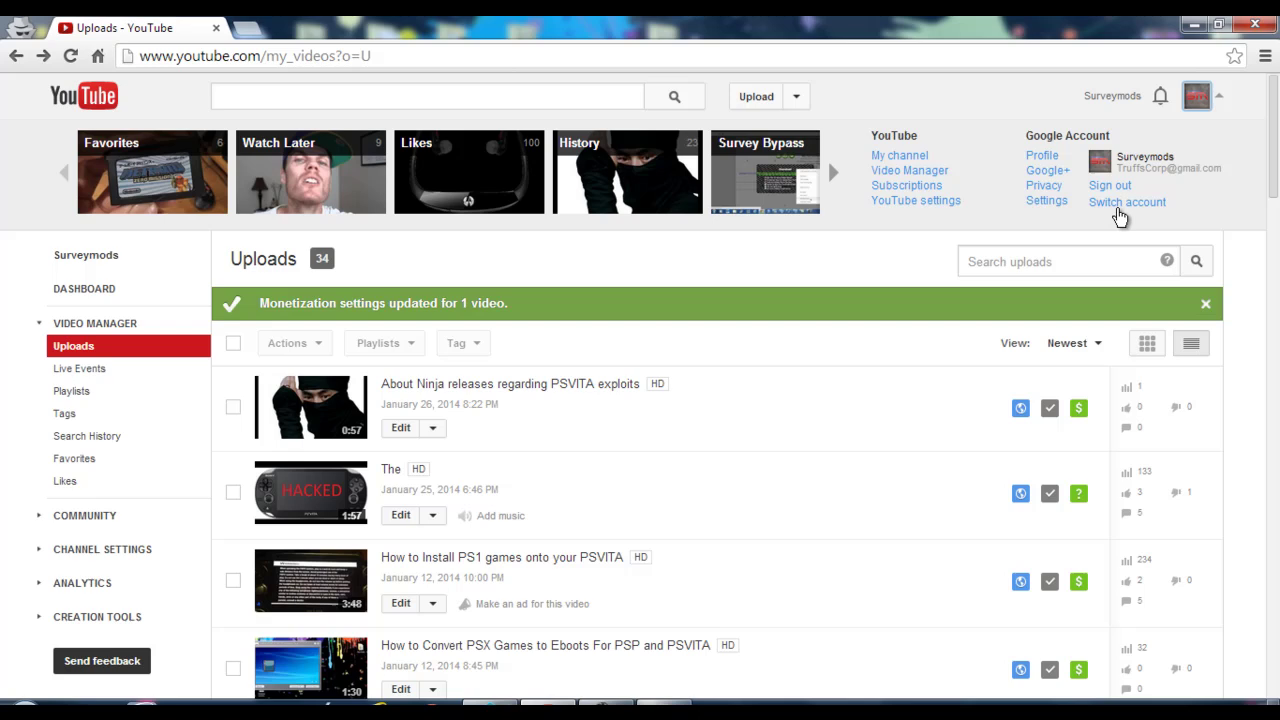
{"action": "left_click", "coordinate": [1110, 186]}
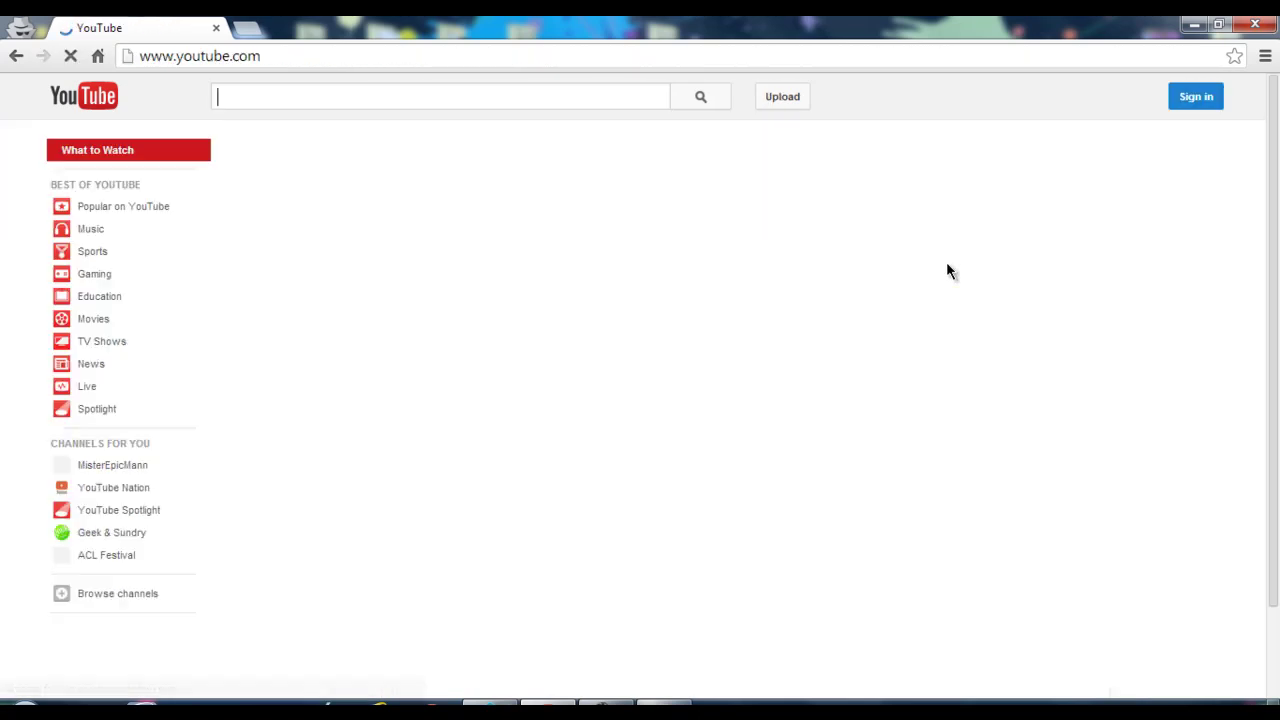
Search 'youtube' on AVG Secure Search and open YouTube's home page in a maximized window
{"action": "left_click", "coordinate": [1254, 24]}
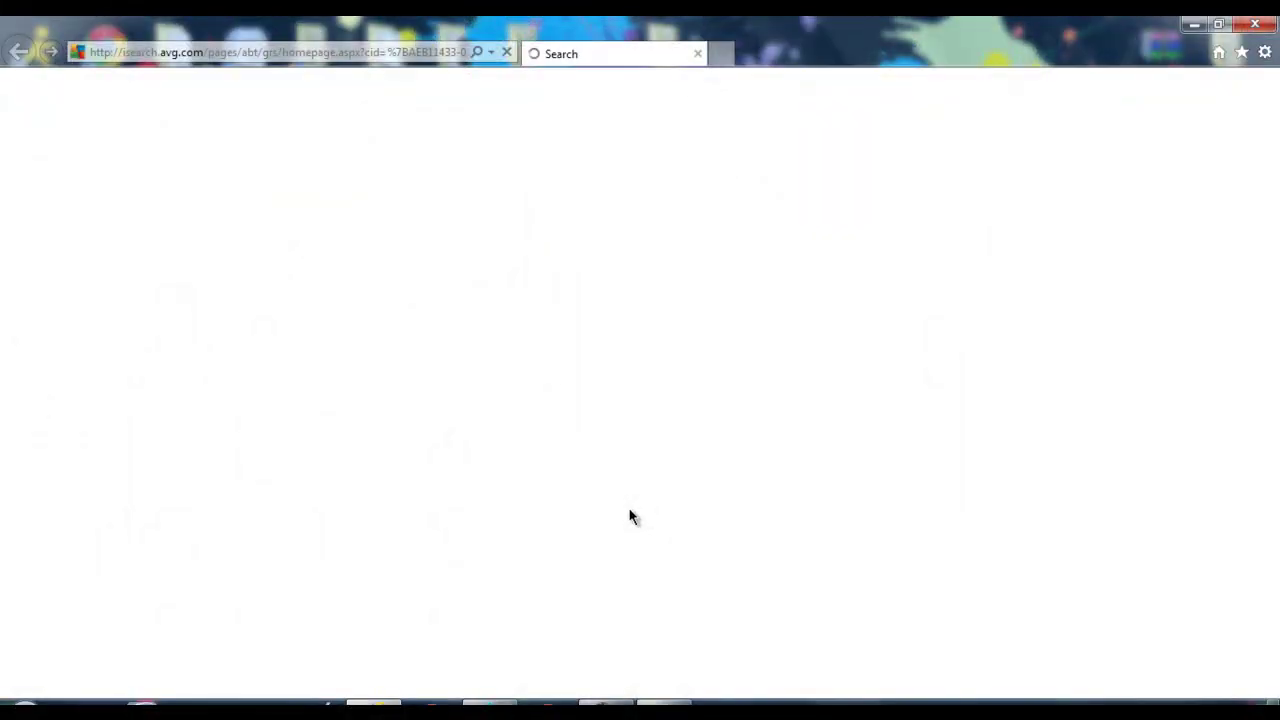
{"action": "type", "text": "youtube"}
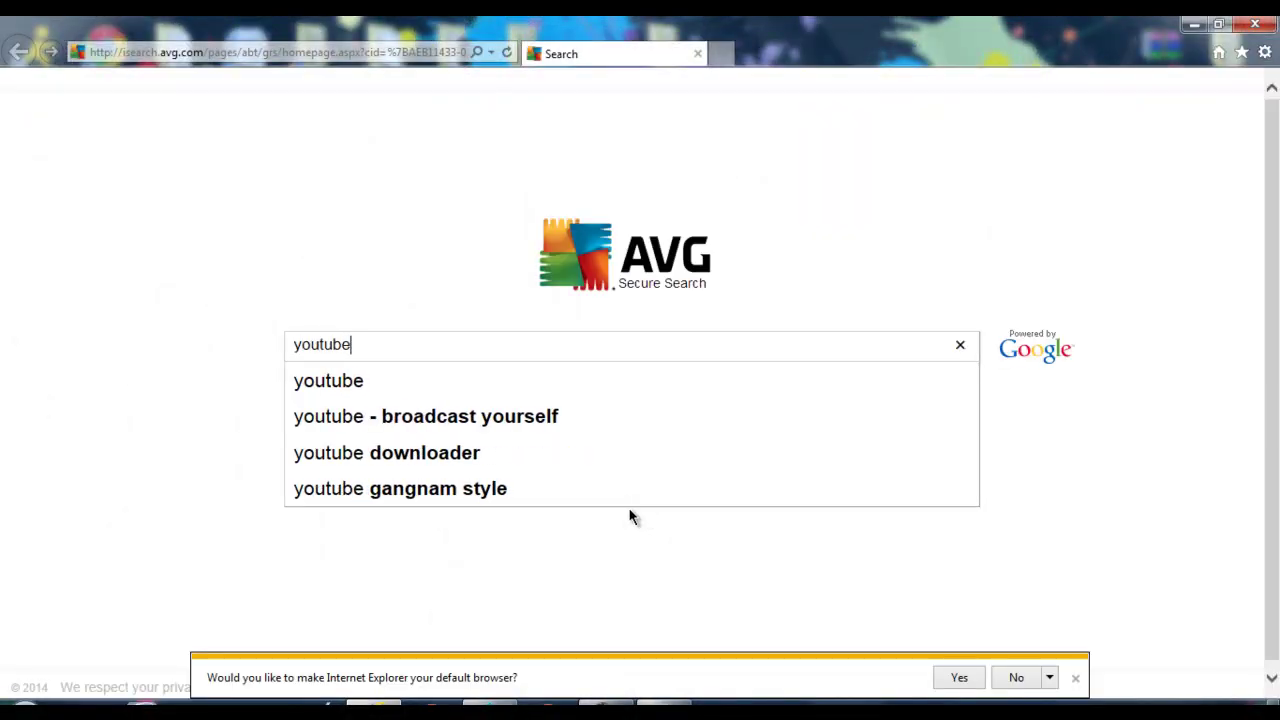
{"action": "key", "text": "Return"}
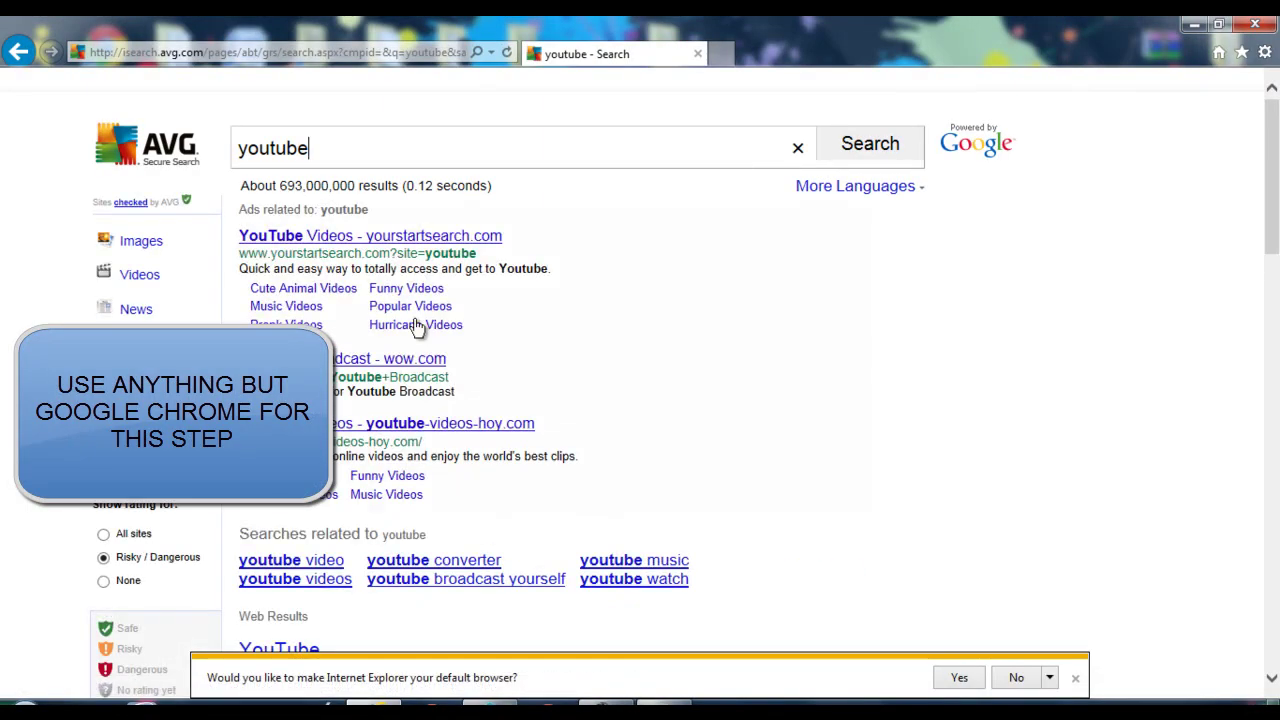
{"action": "scroll", "coordinate": [986, 220], "scroll_direction": "down", "scroll_amount": 3}
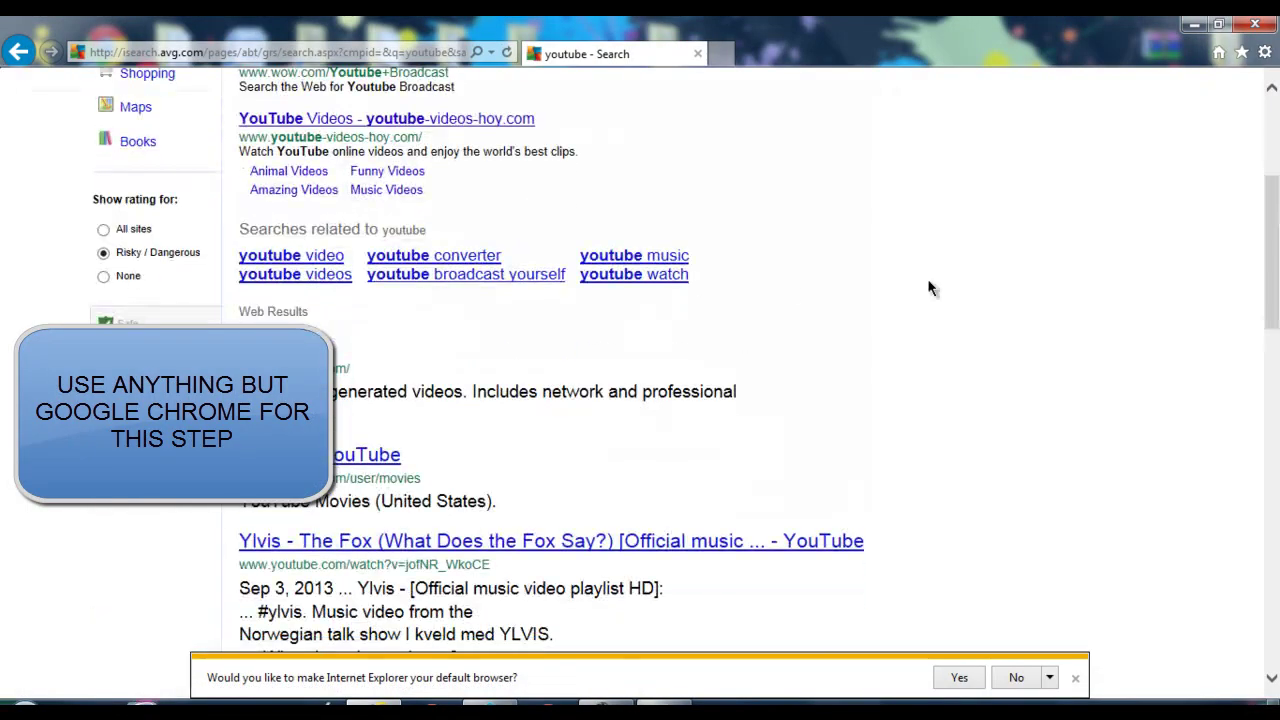
{"action": "left_click", "coordinate": [280, 344]}
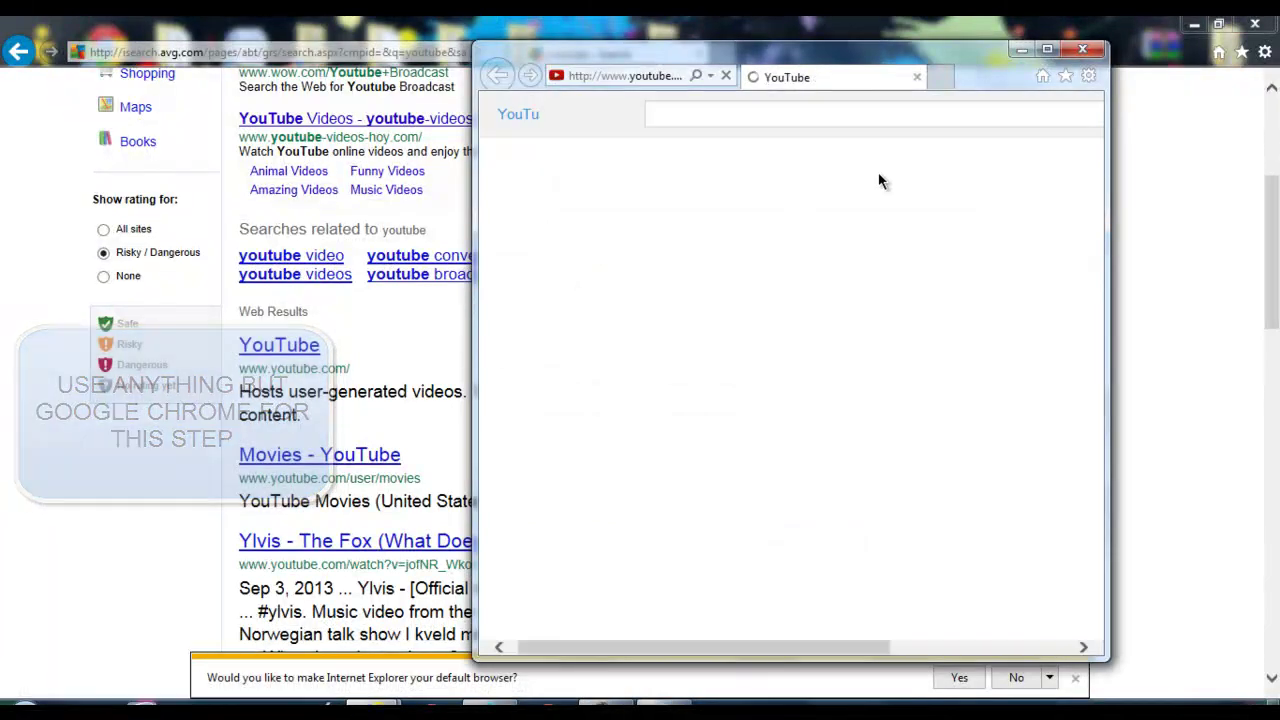
{"action": "left_click", "coordinate": [1255, 24]}
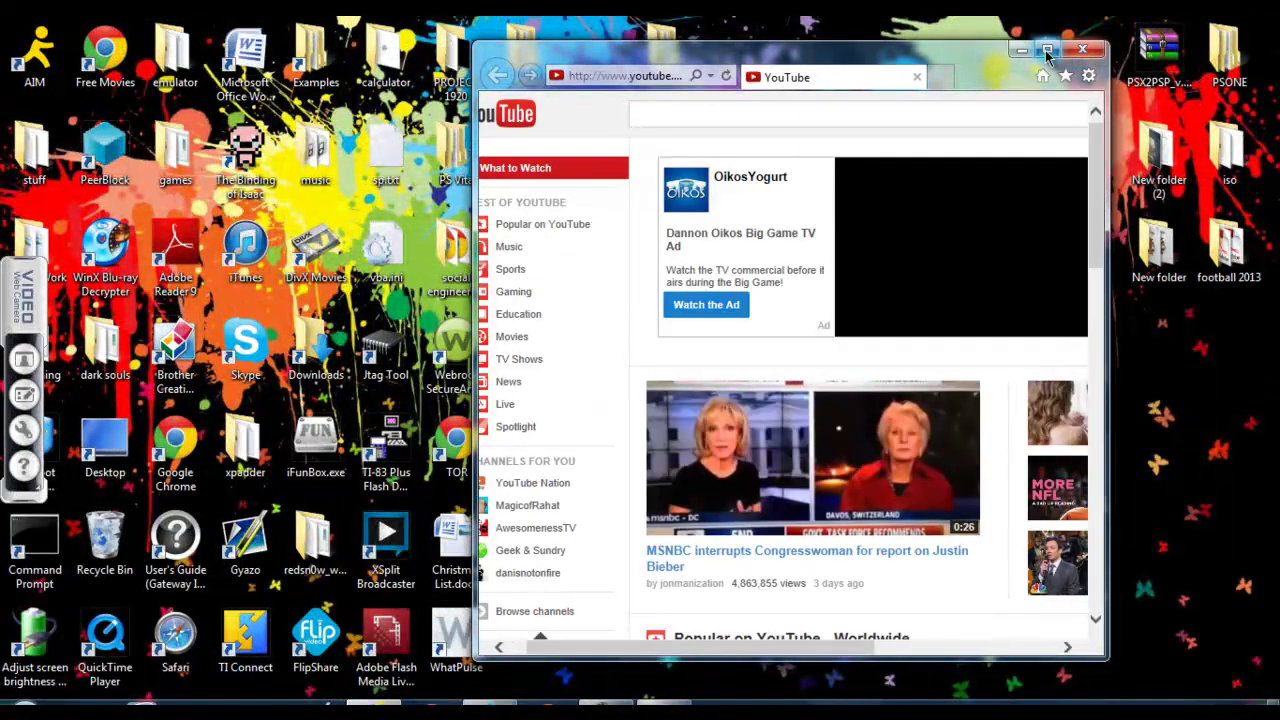
{"action": "left_click", "coordinate": [1047, 49]}
Sign in to YouTube with the channel account's password
{"action": "left_click", "coordinate": [1205, 92]}
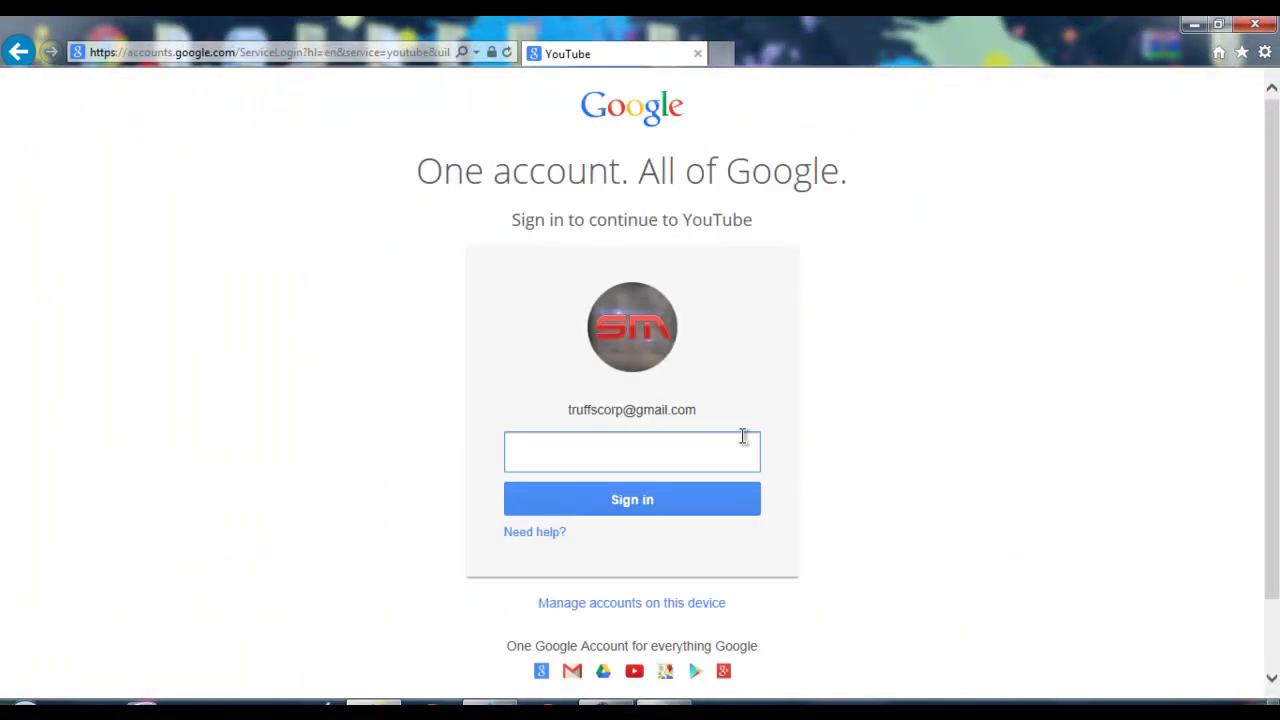
{"action": "key", "text": "Return"}
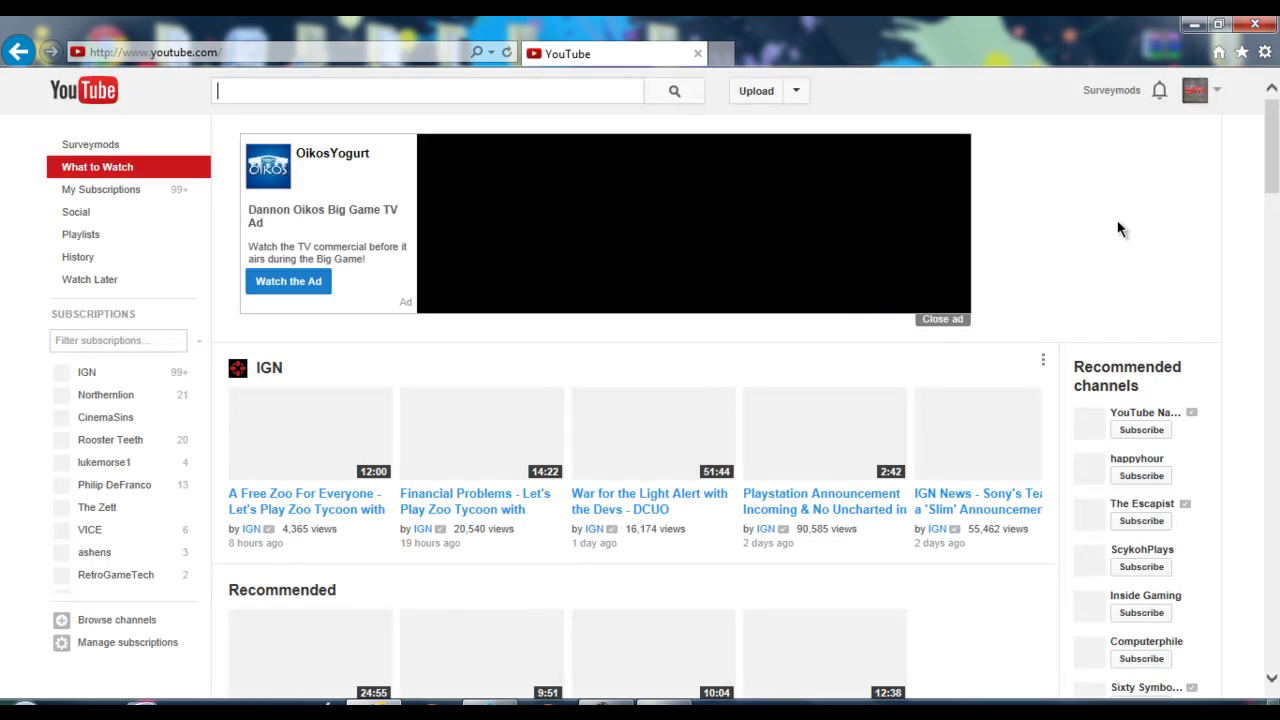
Go to Video Manager from the account menu and open the edit page for 'The'
{"action": "left_click", "coordinate": [1196, 96]}
{"action": "left_click", "coordinate": [895, 169]}
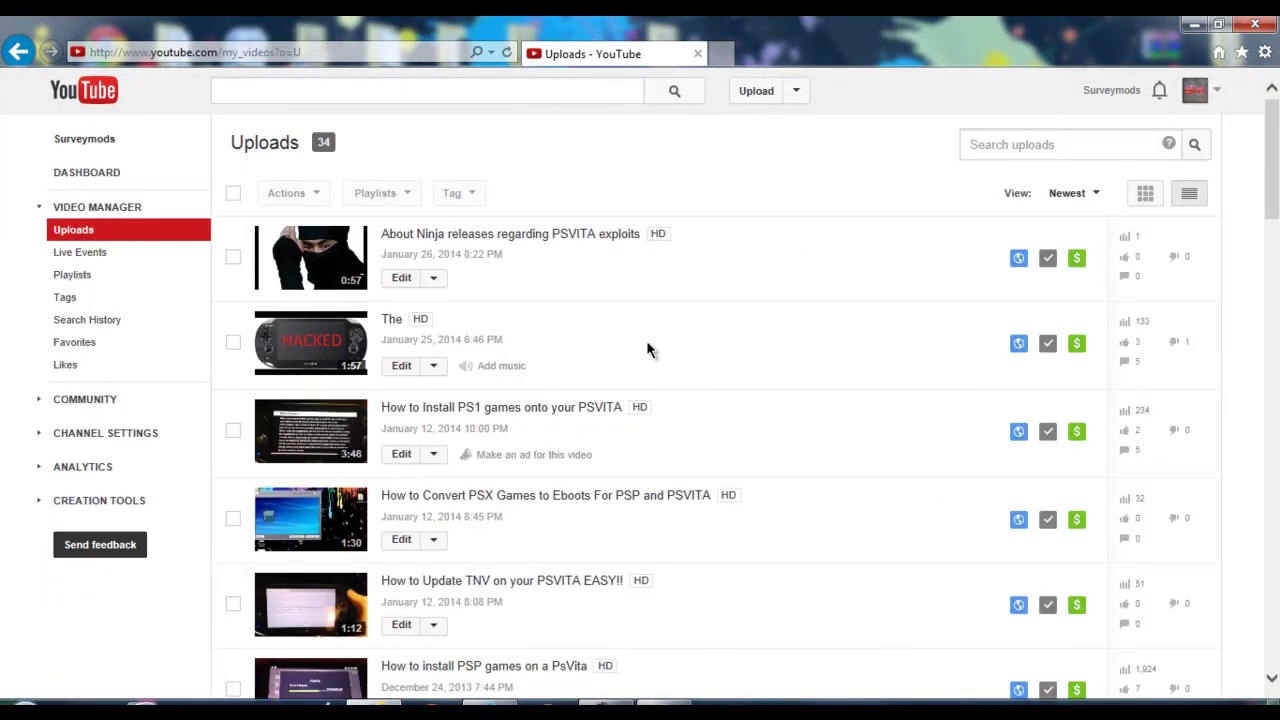
{"action": "left_click", "coordinate": [401, 367]}
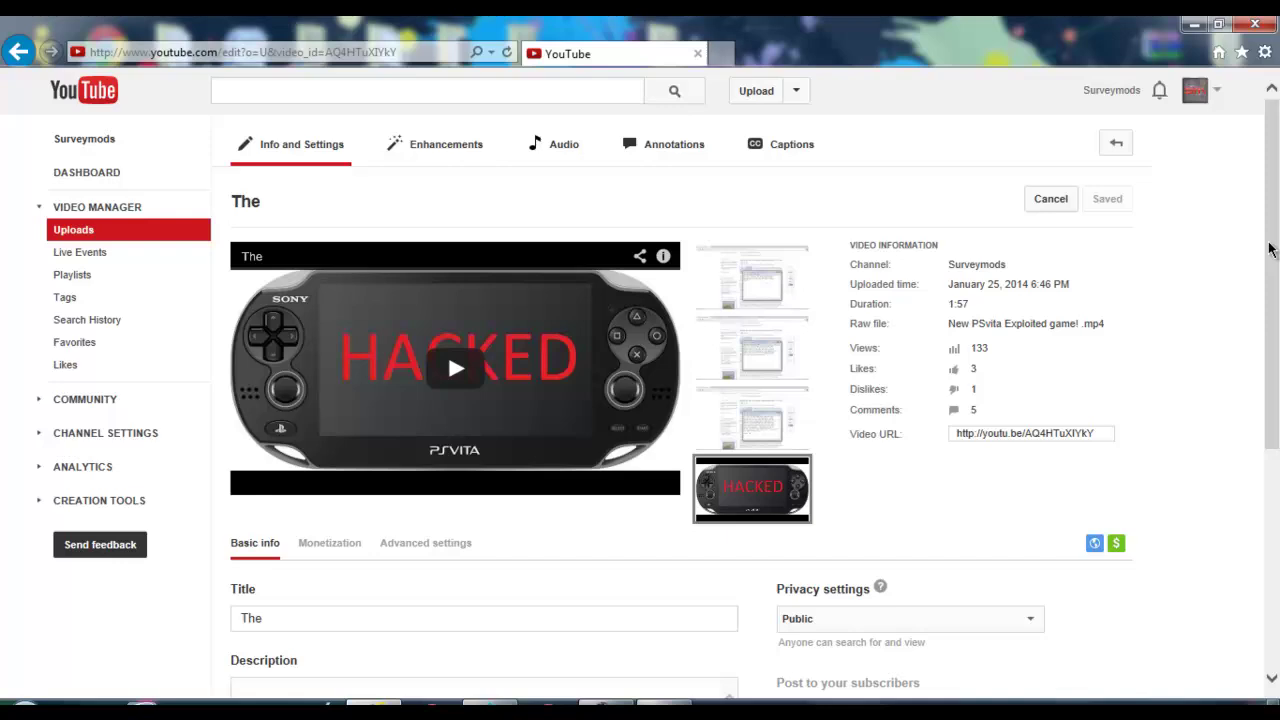
Replace the title 'The' with 'New PSvita Exploited game! 3.01' copied from Notepad
{"action": "scroll", "coordinate": [1269, 249], "scroll_direction": "down", "scroll_amount": 3}
{"action": "left_click_drag", "start_coordinate": [486, 363], "coordinate": [204, 377]}
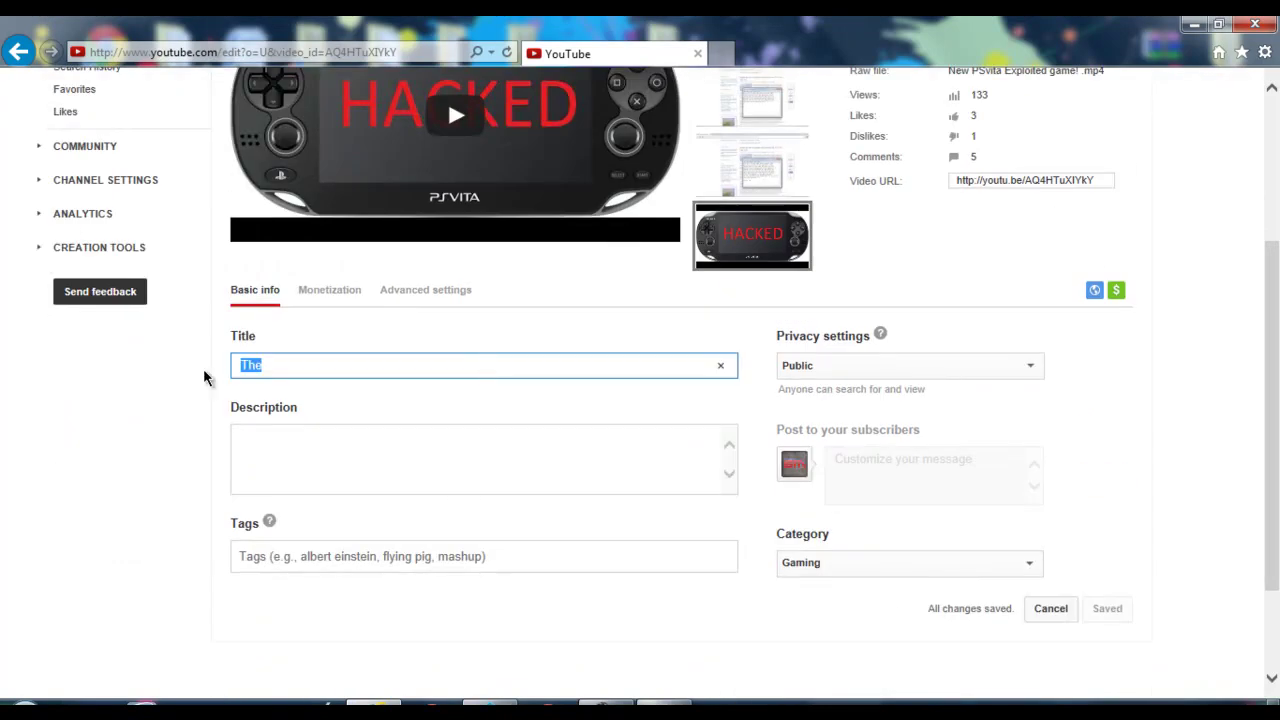
{"action": "key", "text": "BackSpace"}
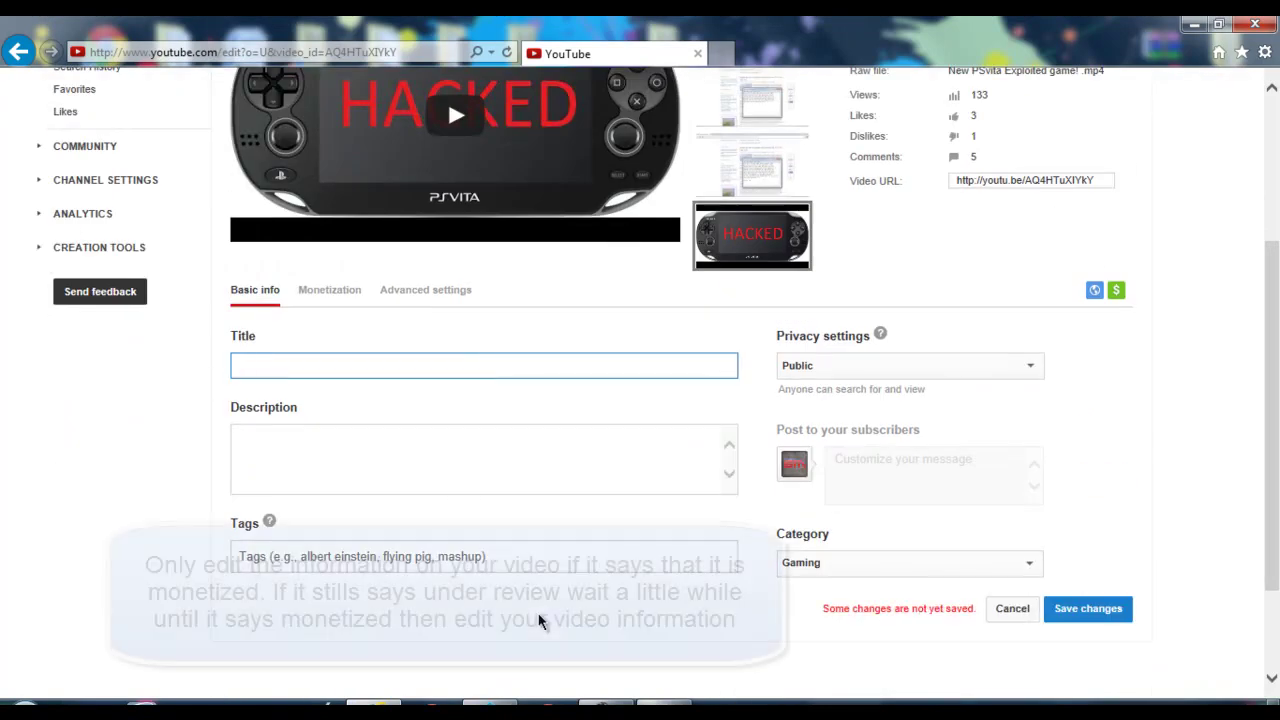
{"action": "key", "text": "alt+Tab"}
{"action": "left_click_drag", "start_coordinate": [1062, 258], "coordinate": [750, 250]}
{"action": "right_click", "coordinate": [838, 260]}
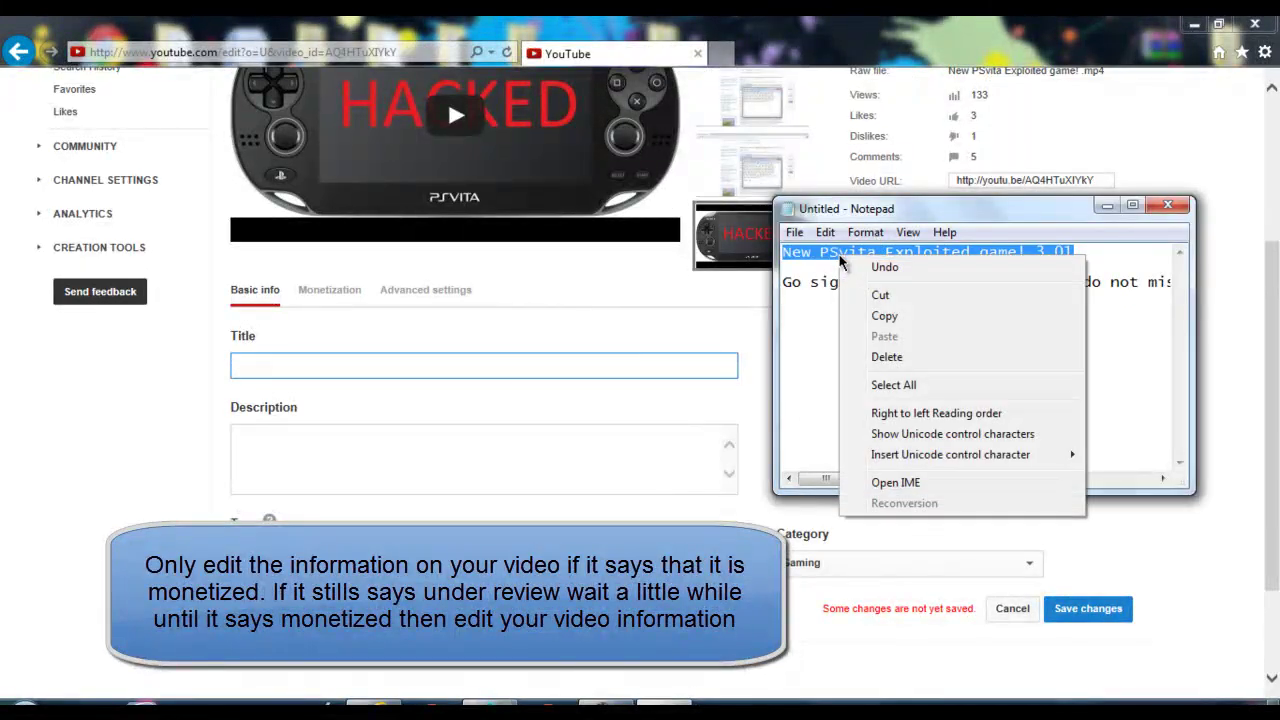
{"action": "left_click", "coordinate": [884, 315]}
{"action": "left_click", "coordinate": [527, 362]}
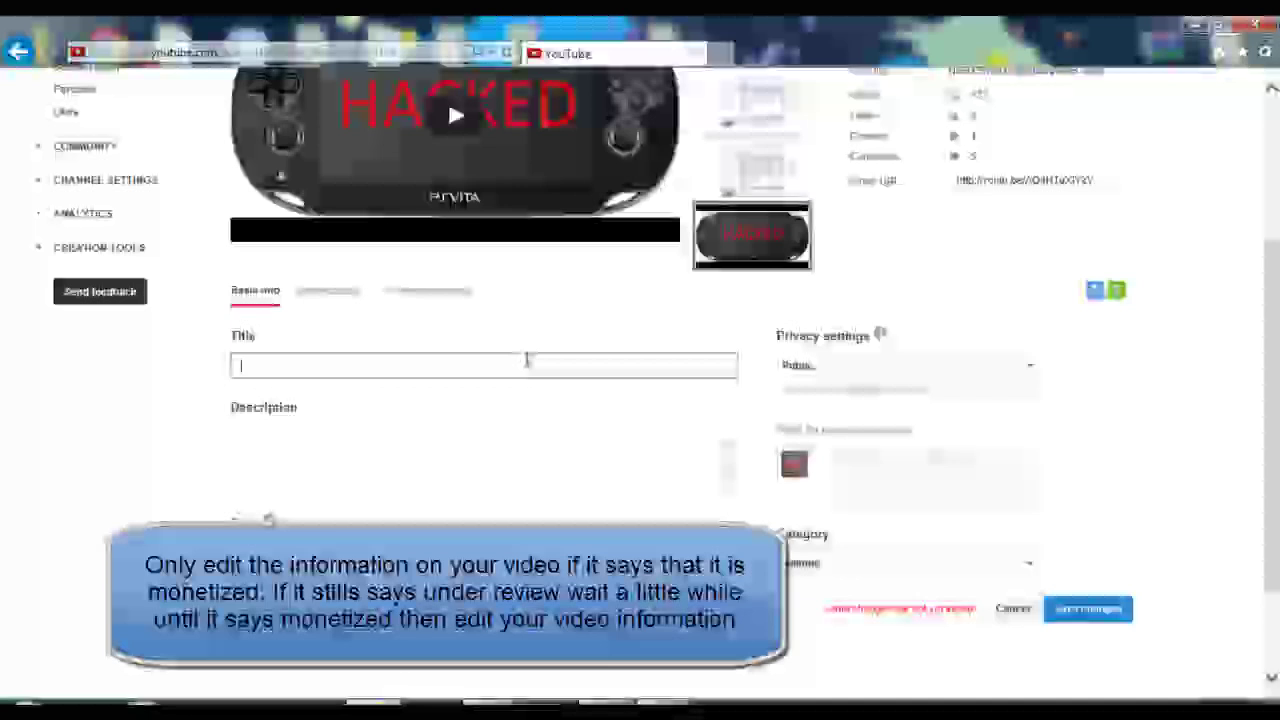
{"action": "right_click", "coordinate": [527, 362]}
{"action": "left_click", "coordinate": [600, 442]}
Cut the description line from Notepad, then close Notepad without saving
{"action": "key", "text": "alt+Tab"}
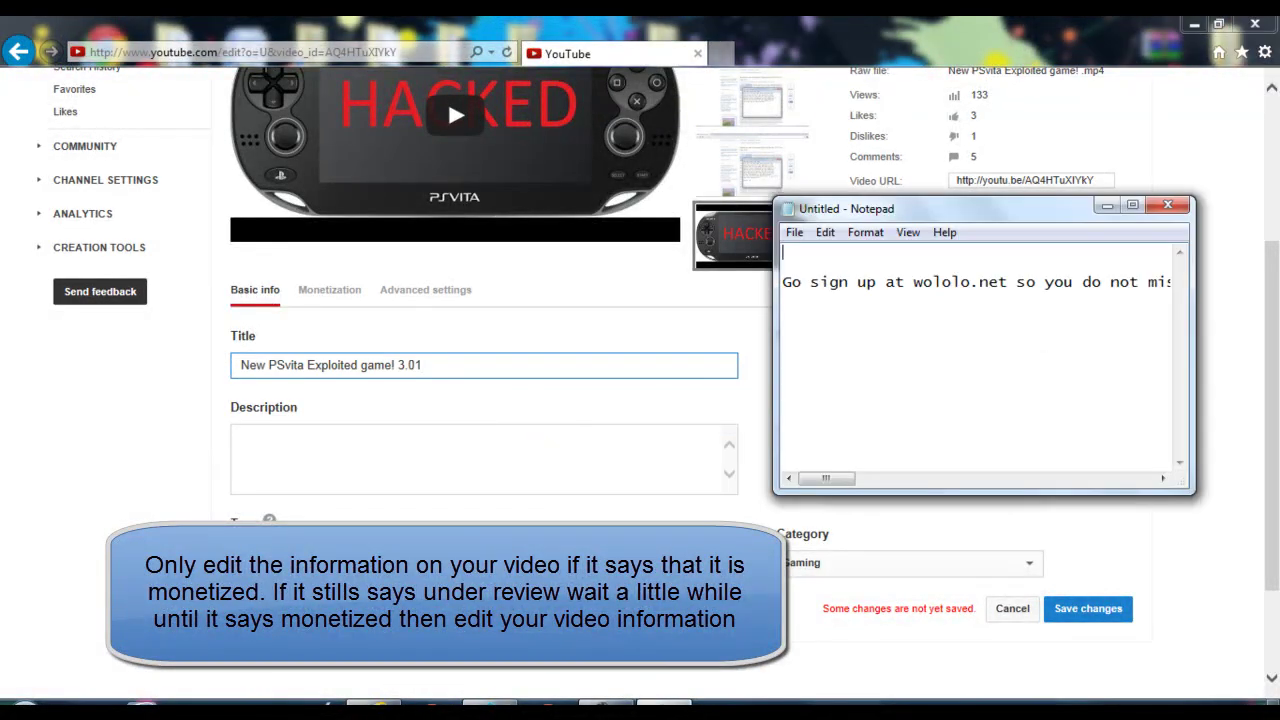
{"action": "left_click_drag", "start_coordinate": [782, 282], "coordinate": [1210, 320]}
{"action": "right_click", "coordinate": [1154, 303]}
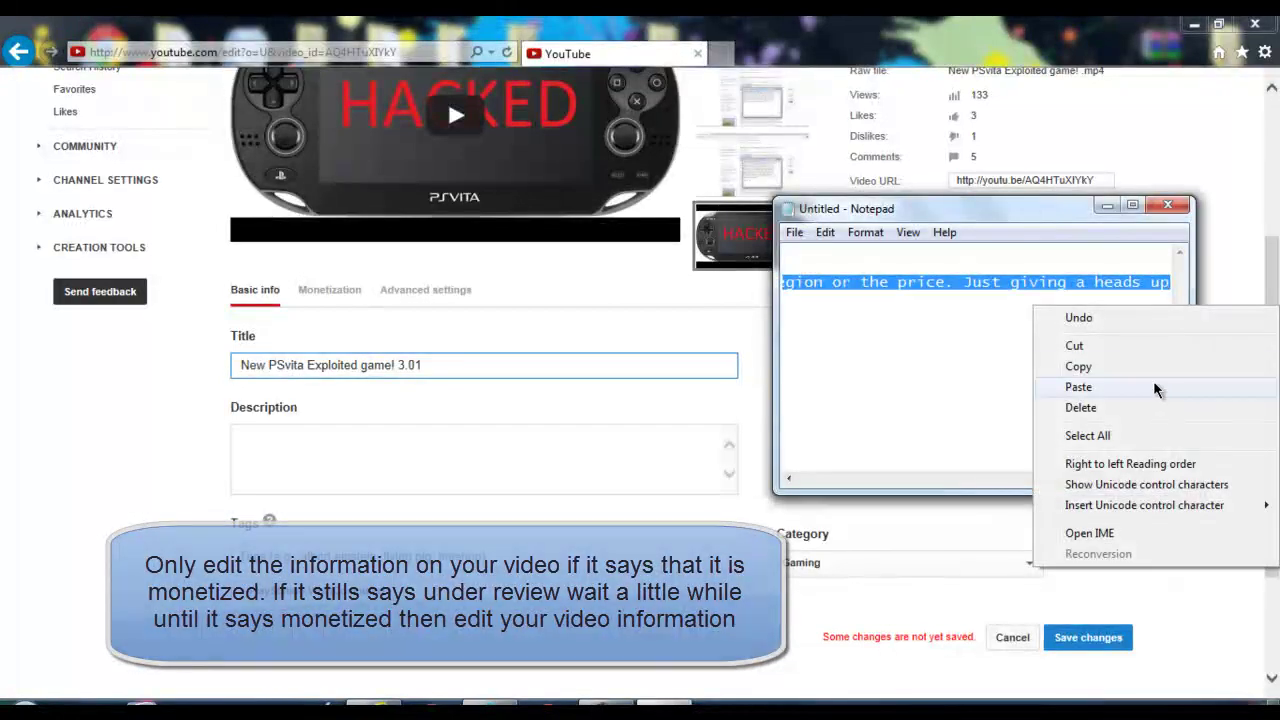
{"action": "left_click", "coordinate": [1074, 345]}
{"action": "left_click", "coordinate": [1167, 205]}
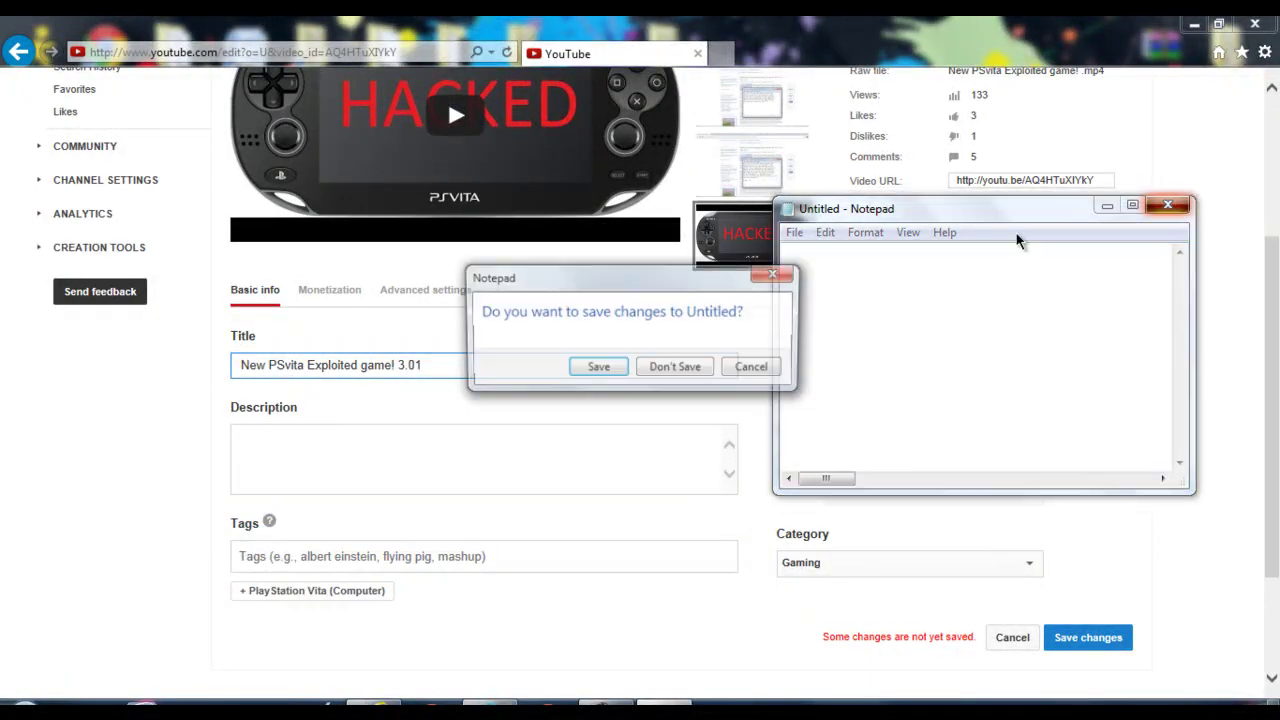
{"action": "left_click", "coordinate": [640, 369]}
Paste the prepared paragraph into the Description field
{"action": "left_click", "coordinate": [537, 431]}
{"action": "right_click", "coordinate": [540, 436]}
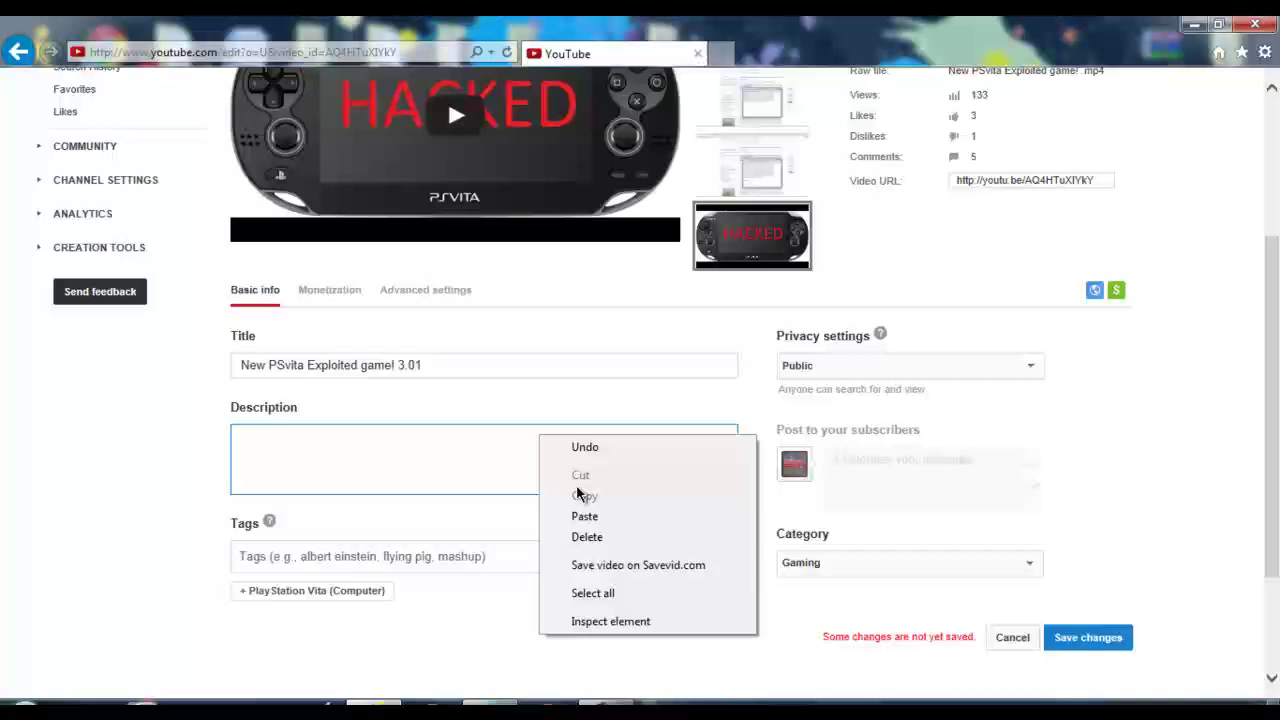
{"action": "left_click", "coordinate": [585, 517]}
Add the tags PlayStation Vita, exploit and mod, plus a suggested tag for 'exp'
{"action": "left_click", "coordinate": [520, 557]}
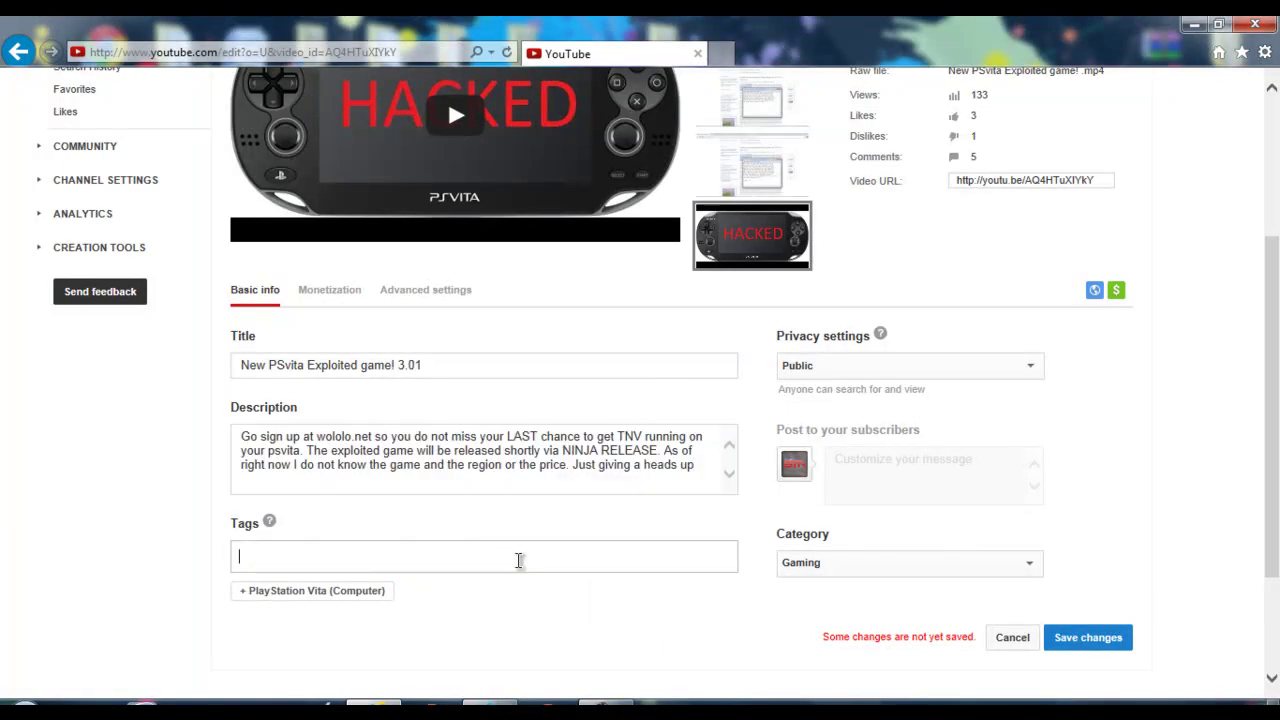
{"action": "left_click", "coordinate": [345, 593]}
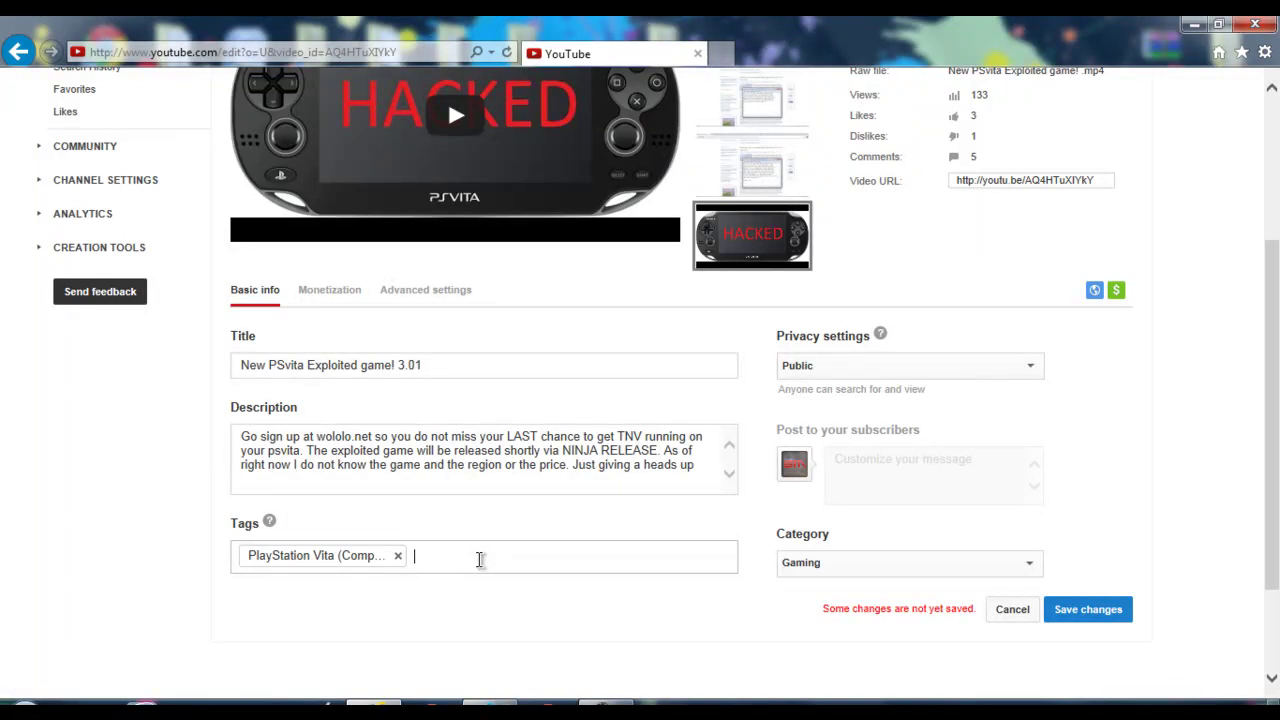
{"action": "type", "text": "exploit"}
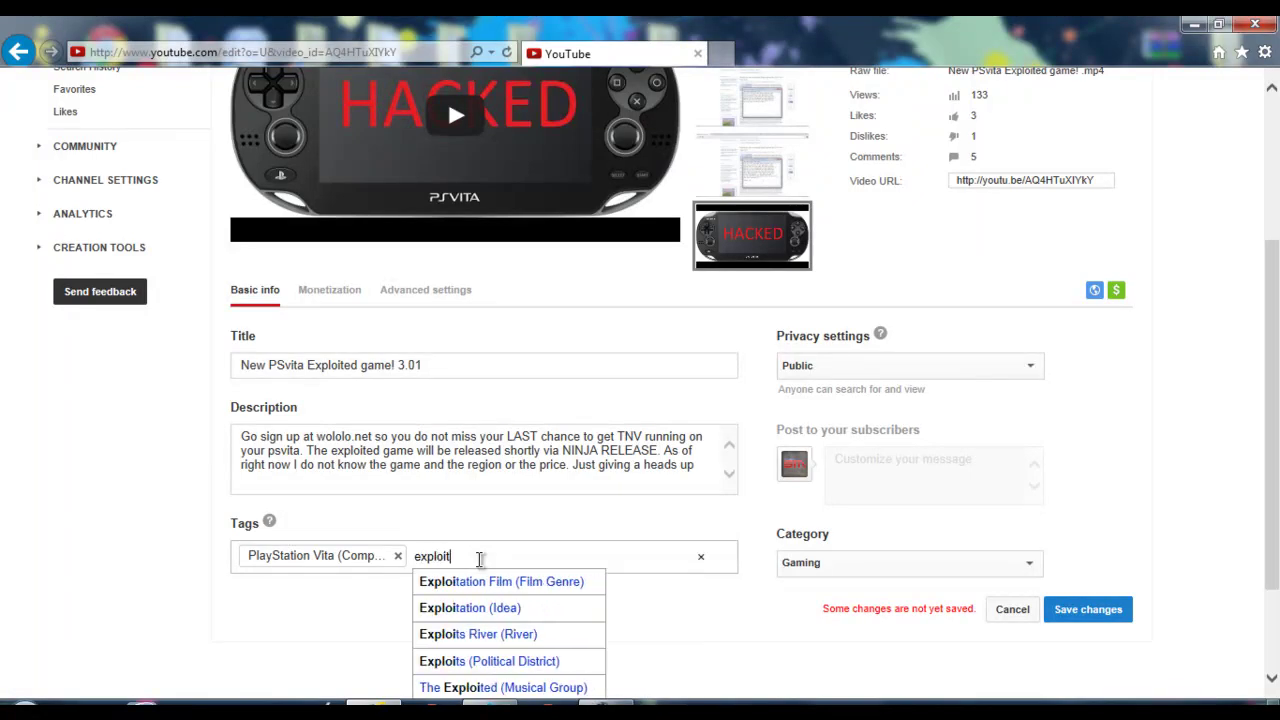
{"action": "key", "text": "Return"}
{"action": "type", "text": "mod"}
{"action": "key", "text": "Return"}
{"action": "type", "text": "exp"}
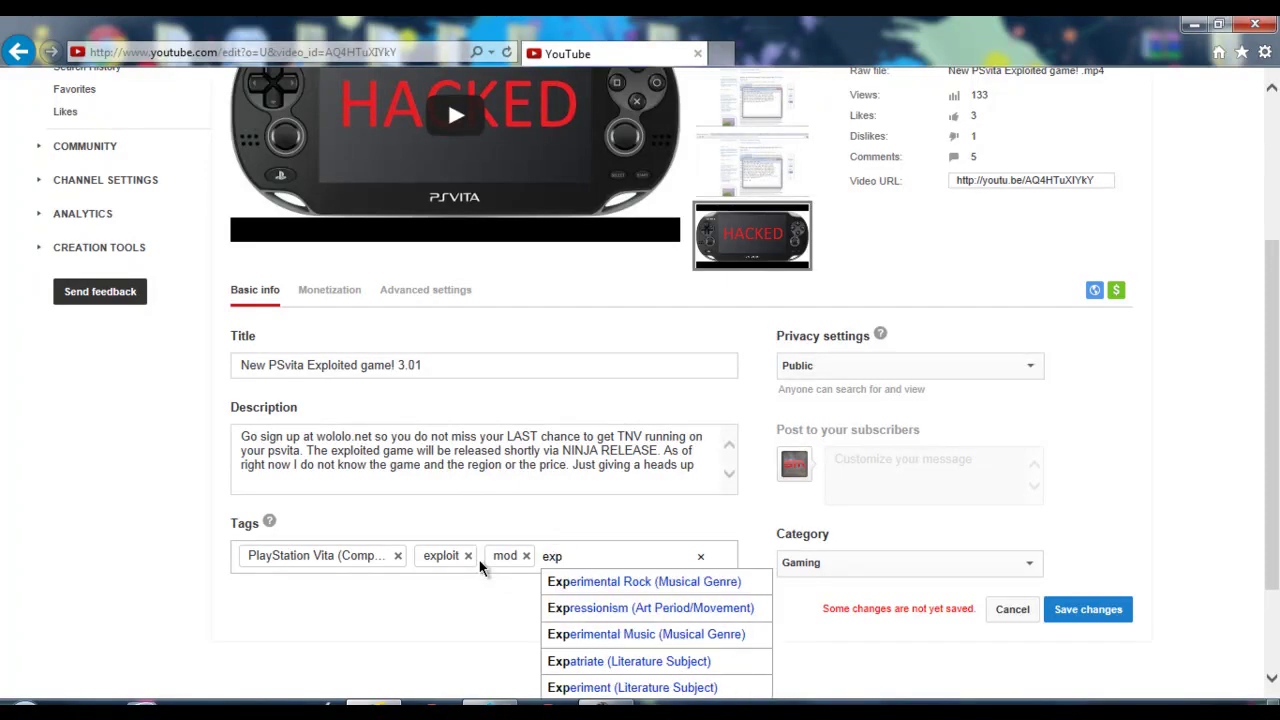
{"action": "left_click", "coordinate": [607, 704]}
{"action": "left_click", "coordinate": [1202, 650]}
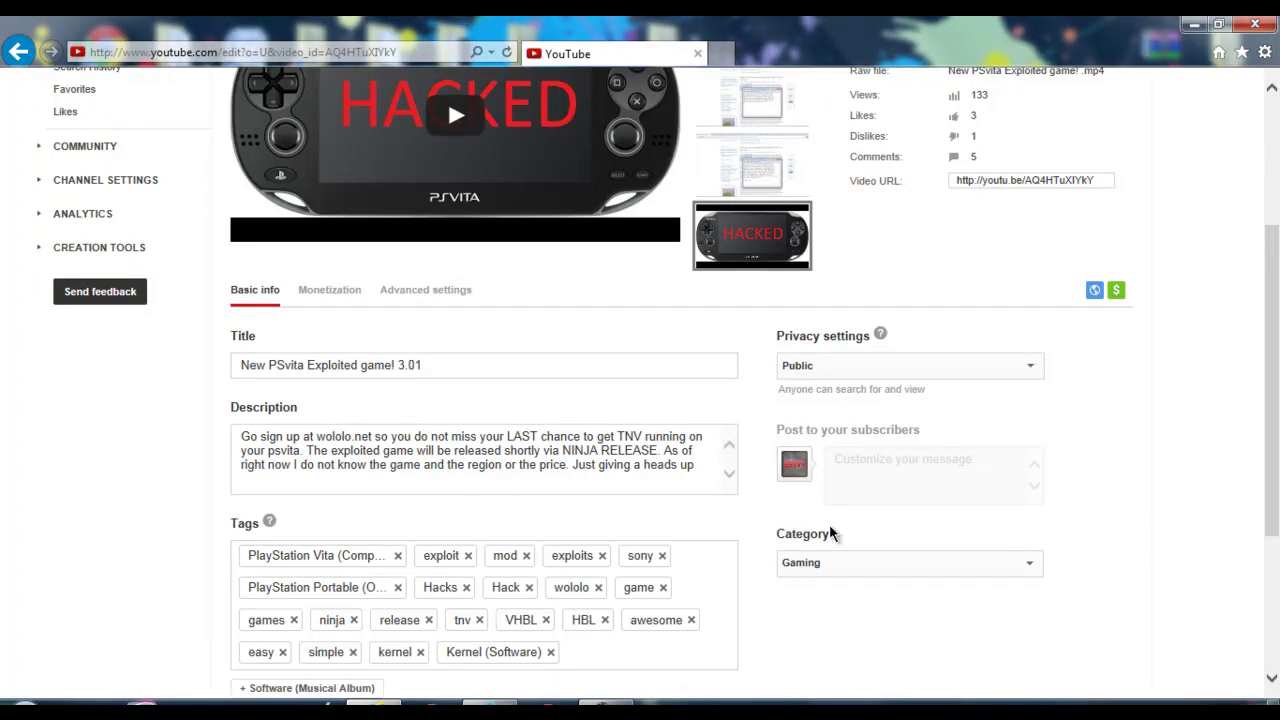
{"action": "scroll", "coordinate": [813, 652], "scroll_direction": "down", "scroll_amount": 3}
Save the details, then open the 'New PSvita Exploited game! 3.01' watch page from Video Manager
{"action": "left_click", "coordinate": [1088, 483]}
{"action": "scroll", "coordinate": [640, 400], "scroll_direction": "up", "scroll_amount": 4}
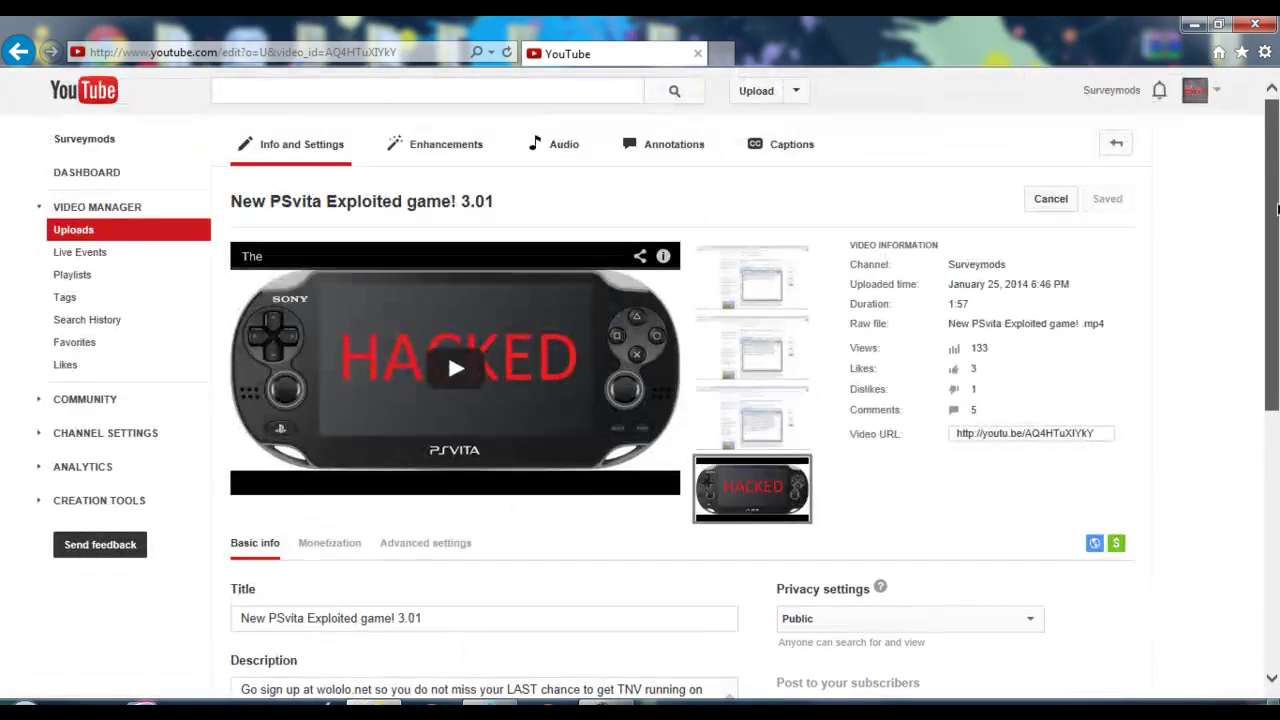
{"action": "left_click", "coordinate": [1195, 90]}
{"action": "left_click", "coordinate": [932, 166]}
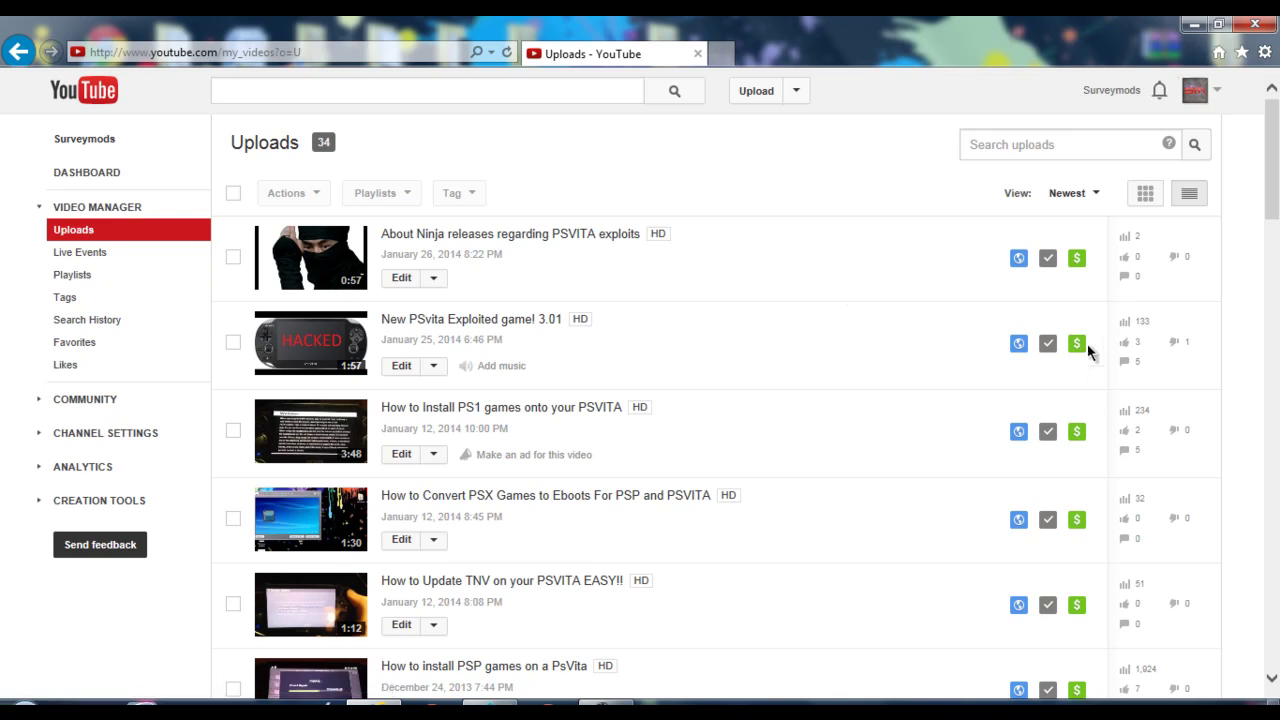
{"action": "left_click", "coordinate": [517, 322]}
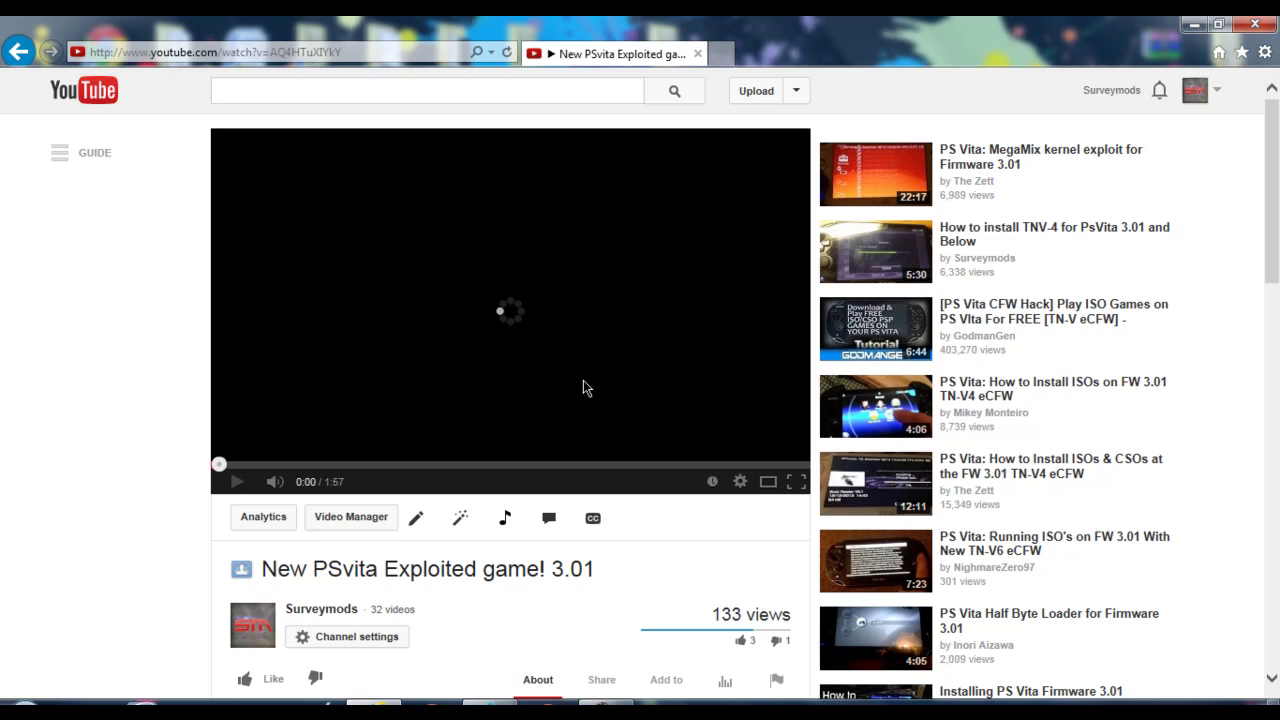